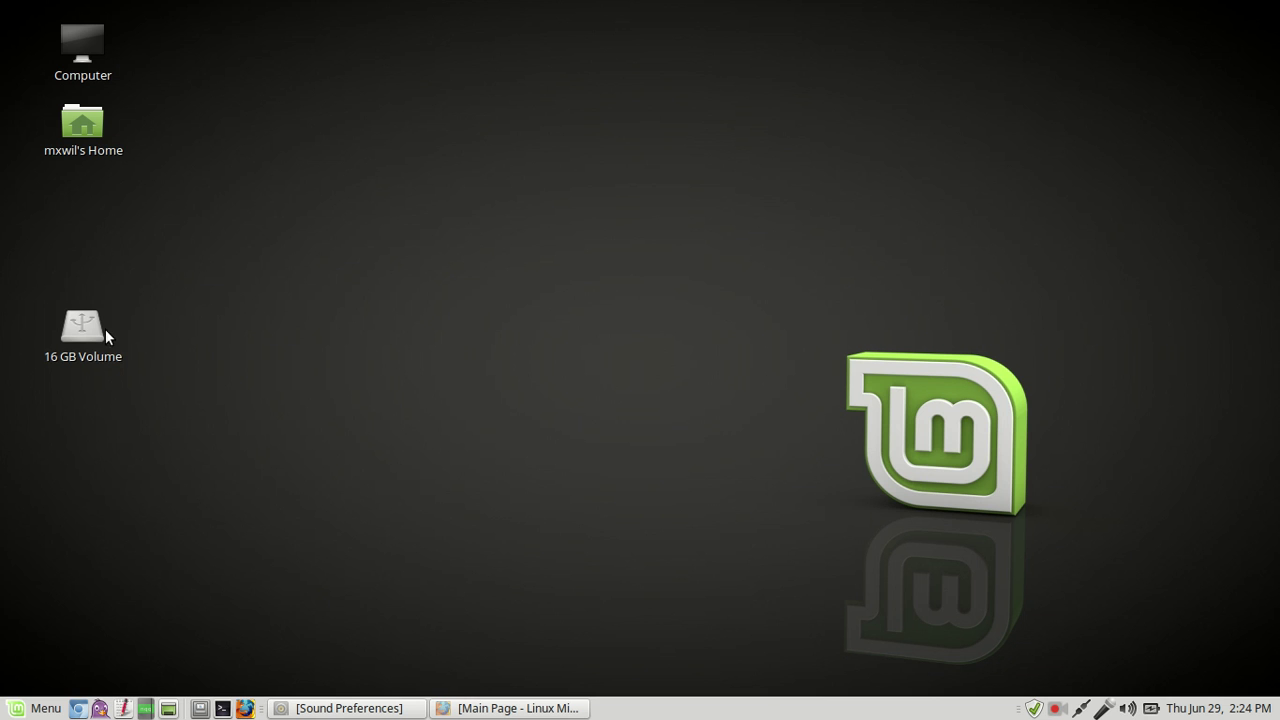
Step: Select the 16 GB Volume icon, then open Control Center from the Menu's System section
left_click(76, 337)
left_click(114, 296)
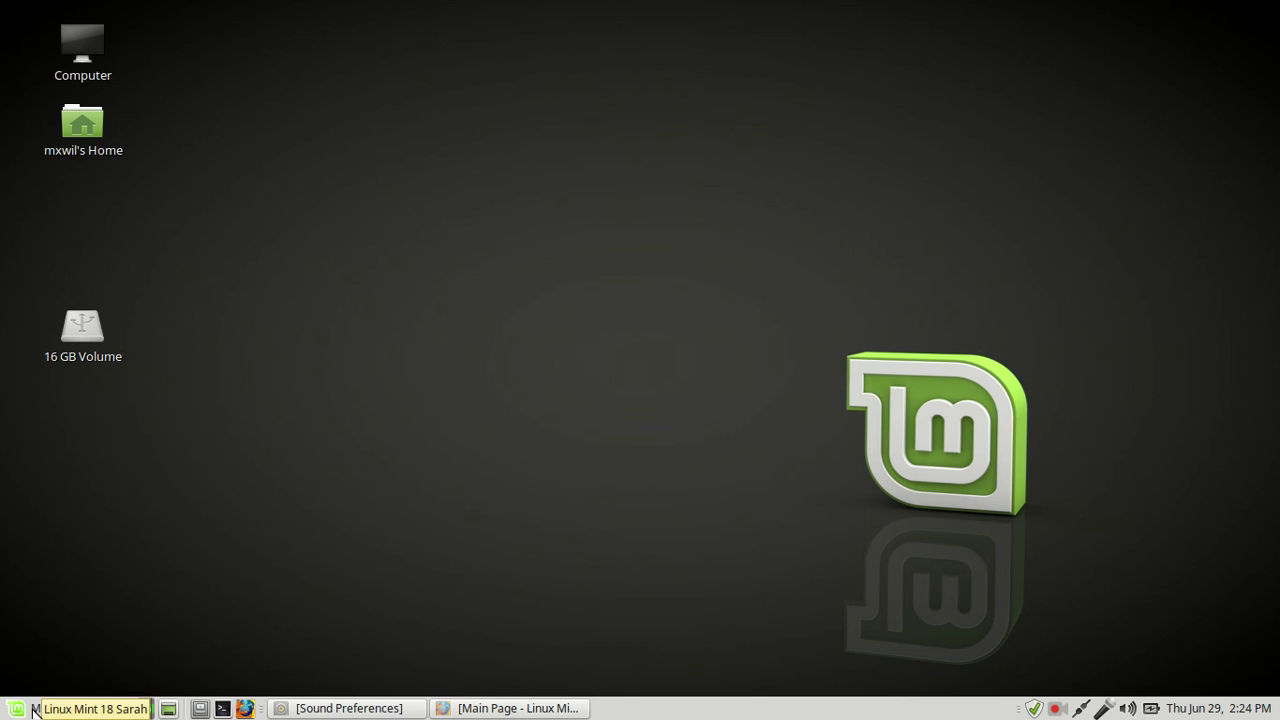
left_click(33, 710)
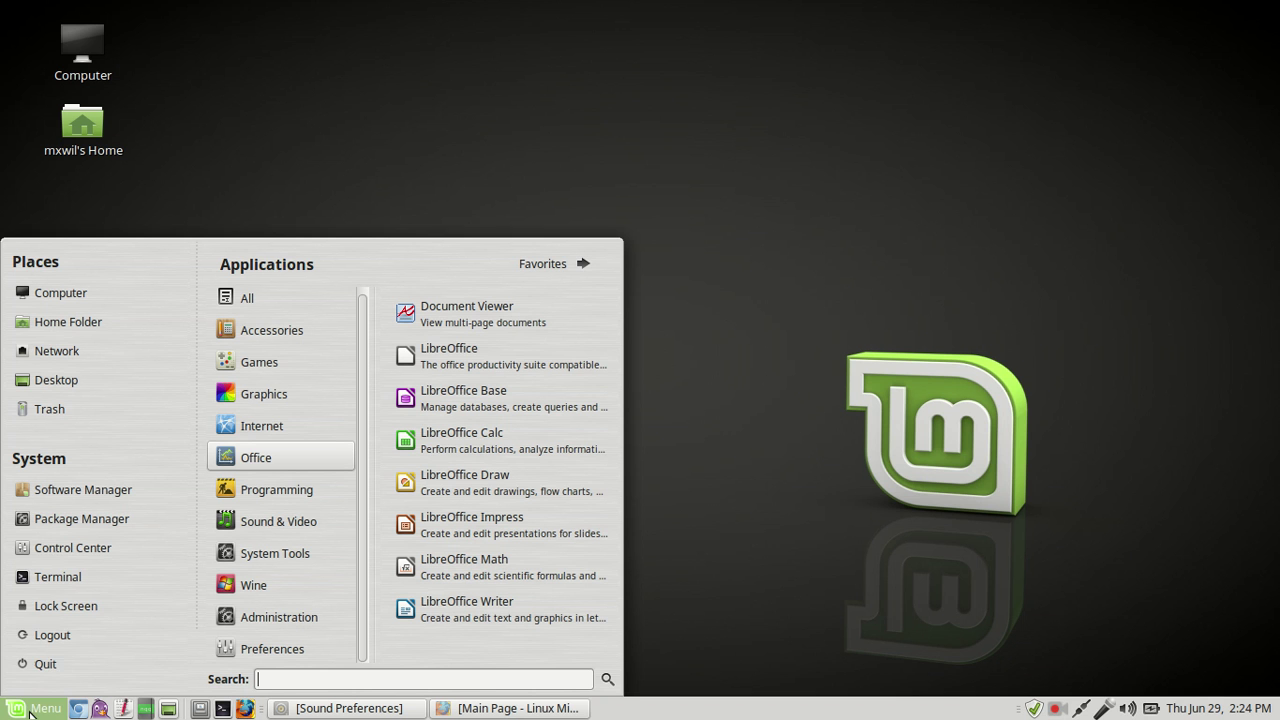
left_click(80, 548)
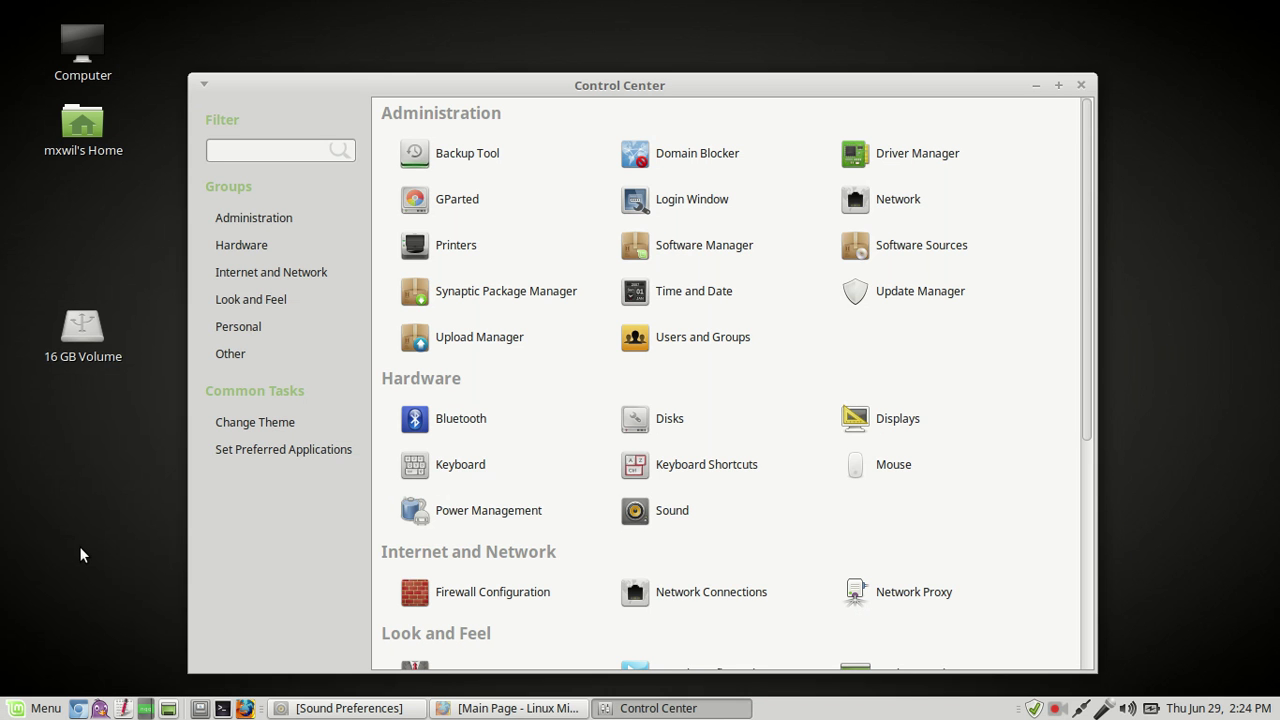
Step: Launch Backup Tool from Control Center and authenticate with the administrator password
left_click(473, 161)
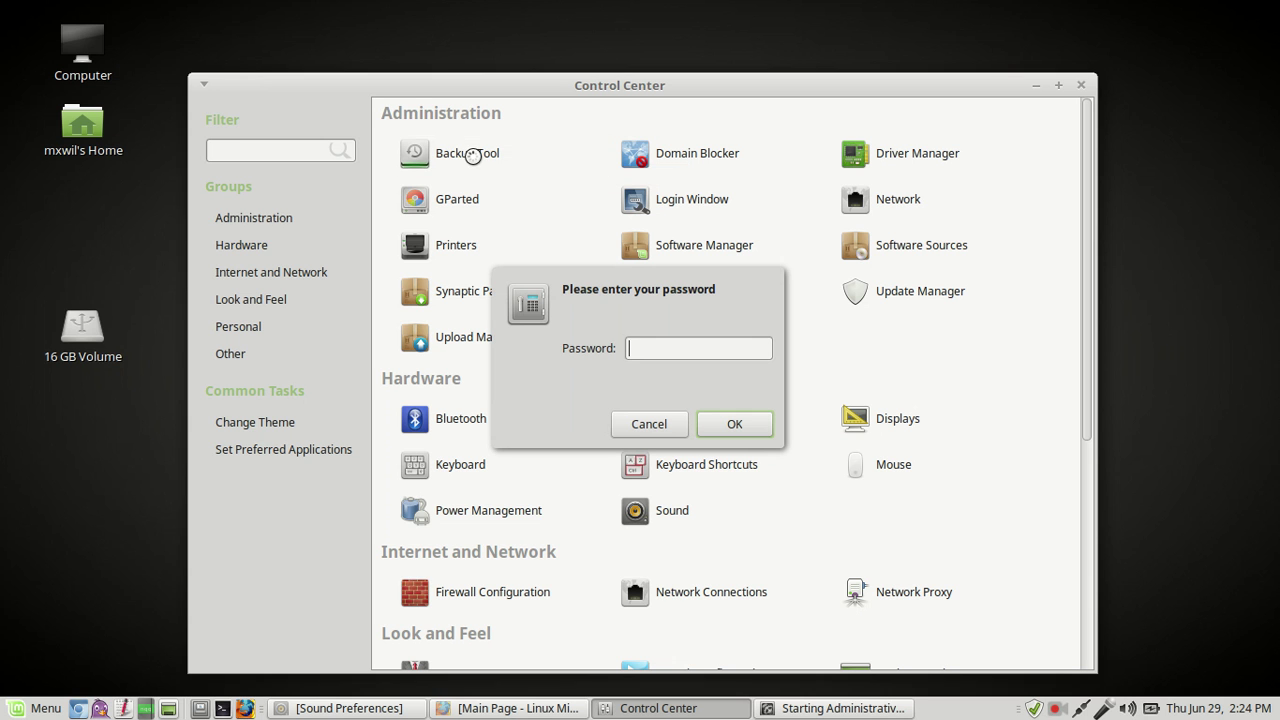
type("••••••••")
key("Return")
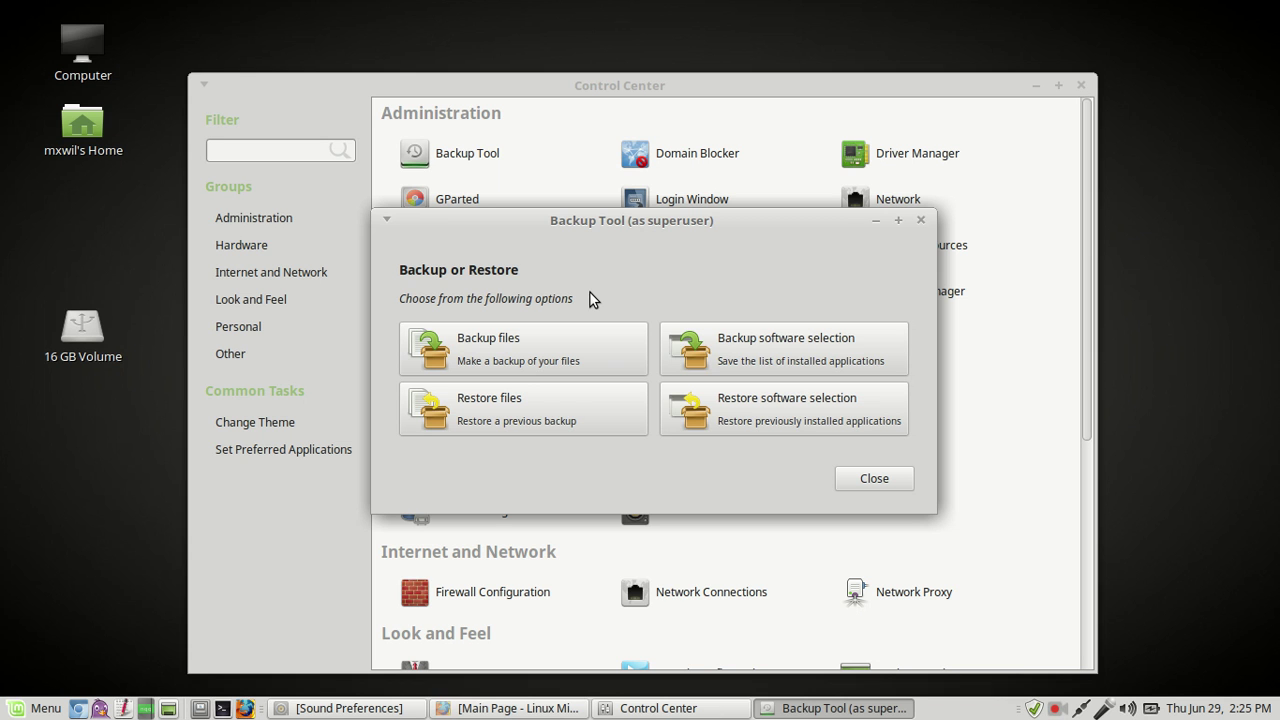
Step: Set up a file backup from the home Pictures folder to the 73D5-1AD1 drive
left_click(497, 350)
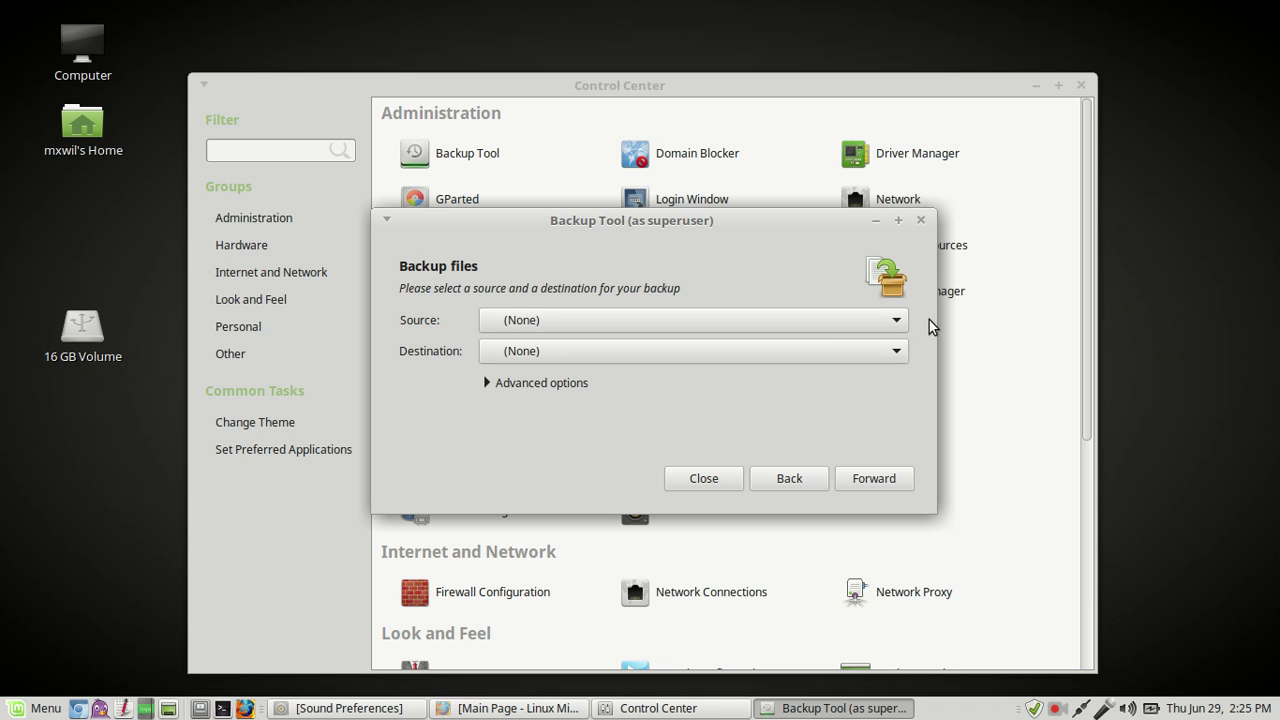
left_click(895, 326)
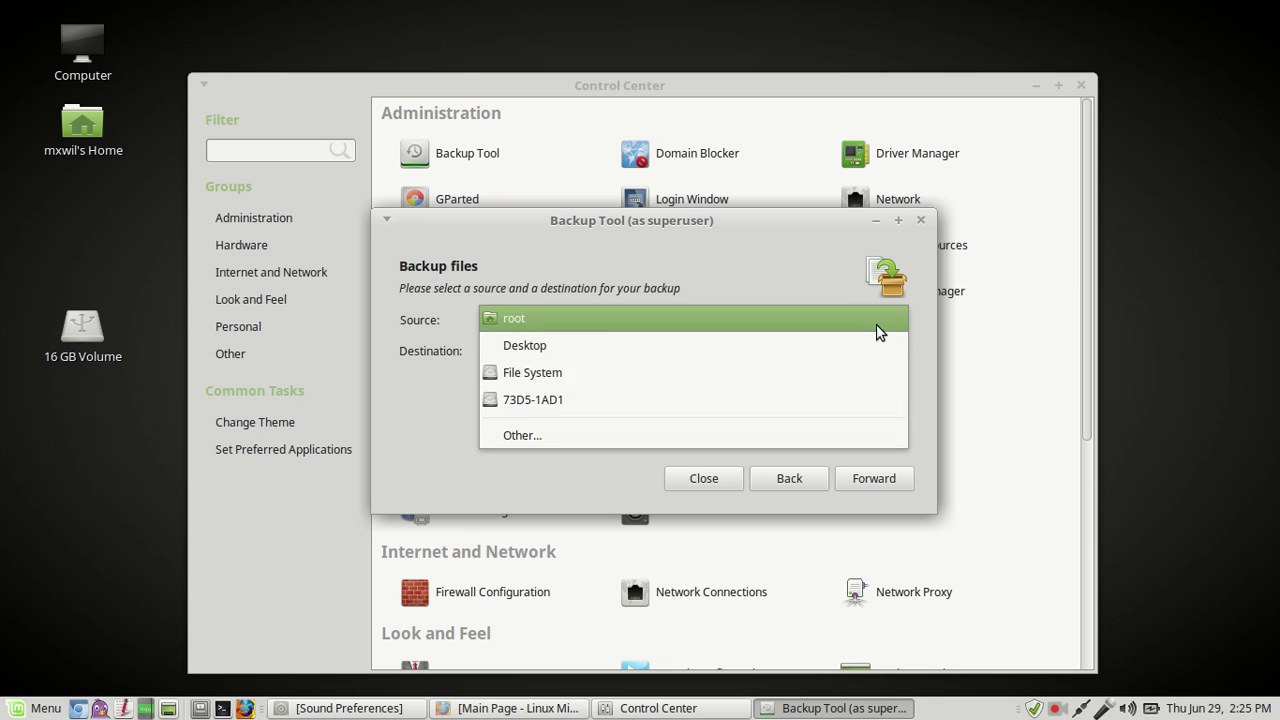
left_click(528, 435)
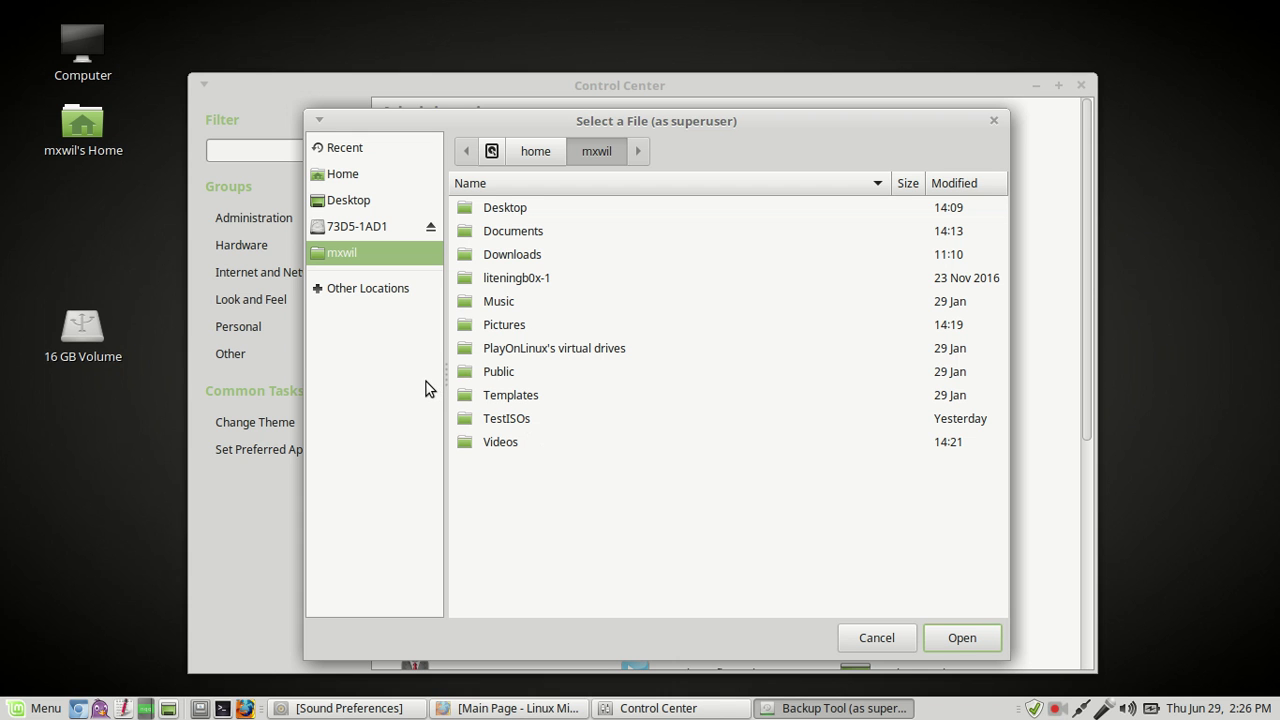
left_click(510, 332)
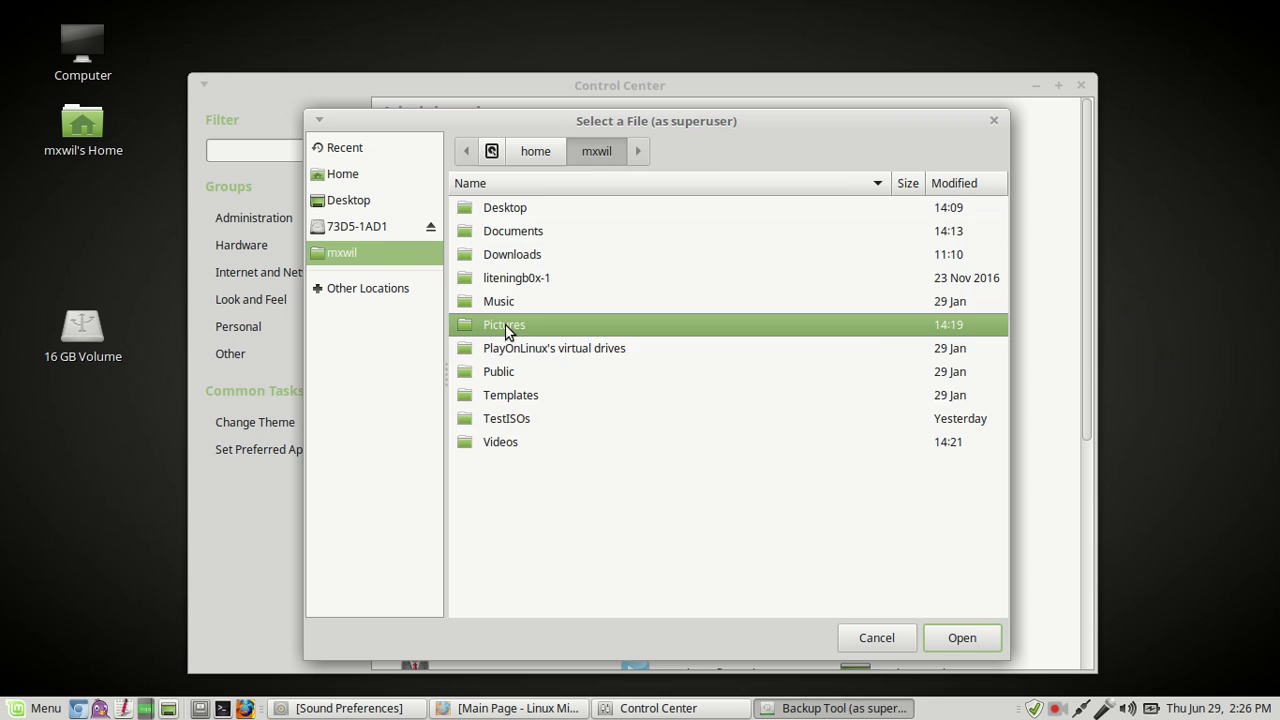
double_click(505, 324)
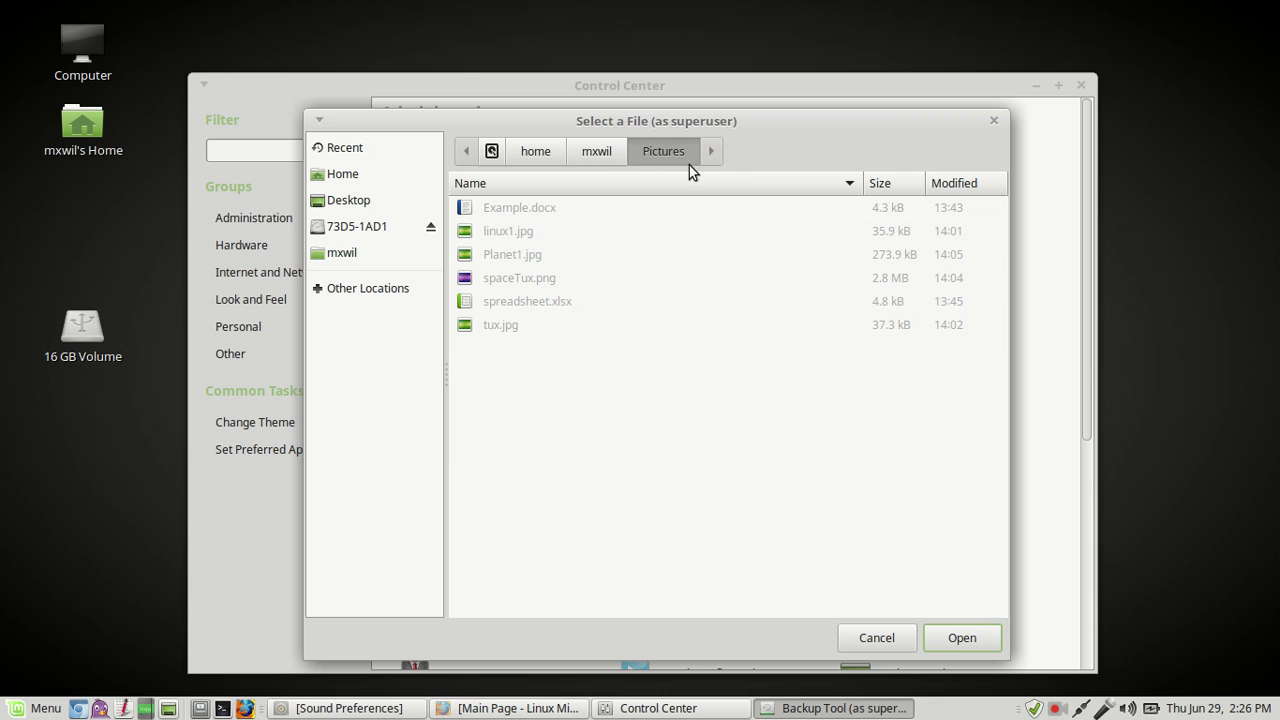
left_click(603, 151)
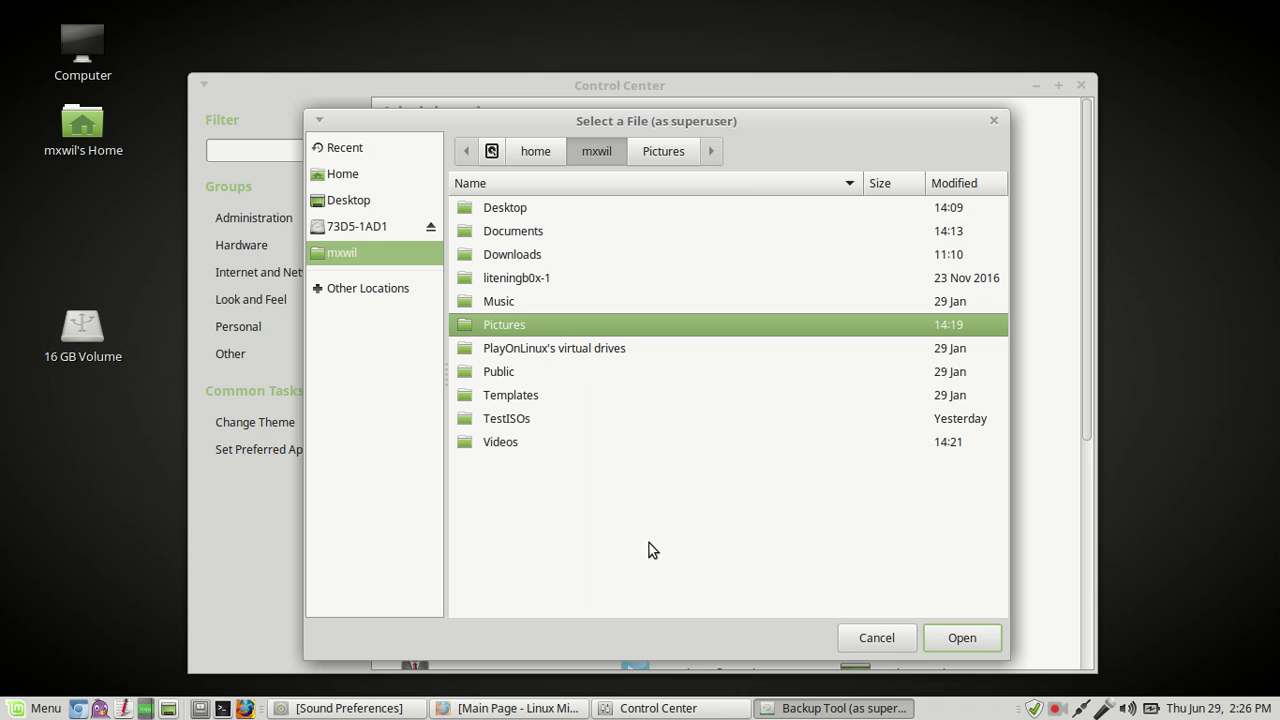
left_click(963, 638)
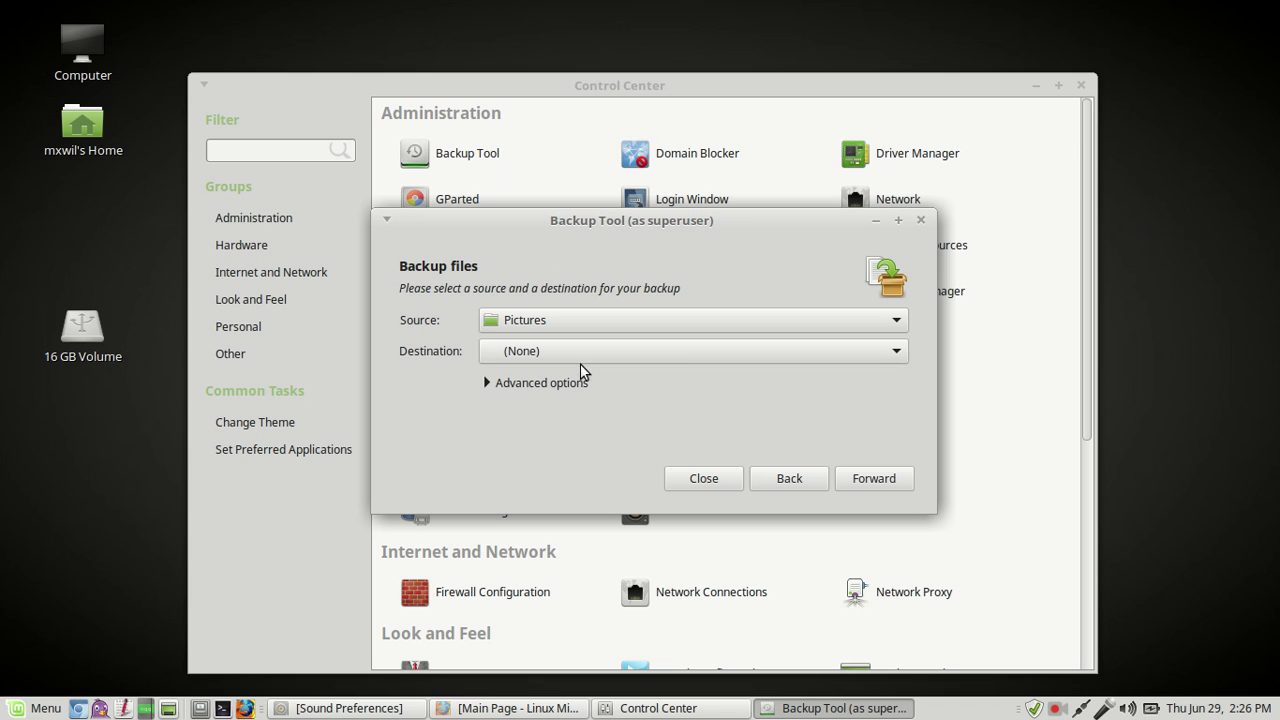
left_click(898, 352)
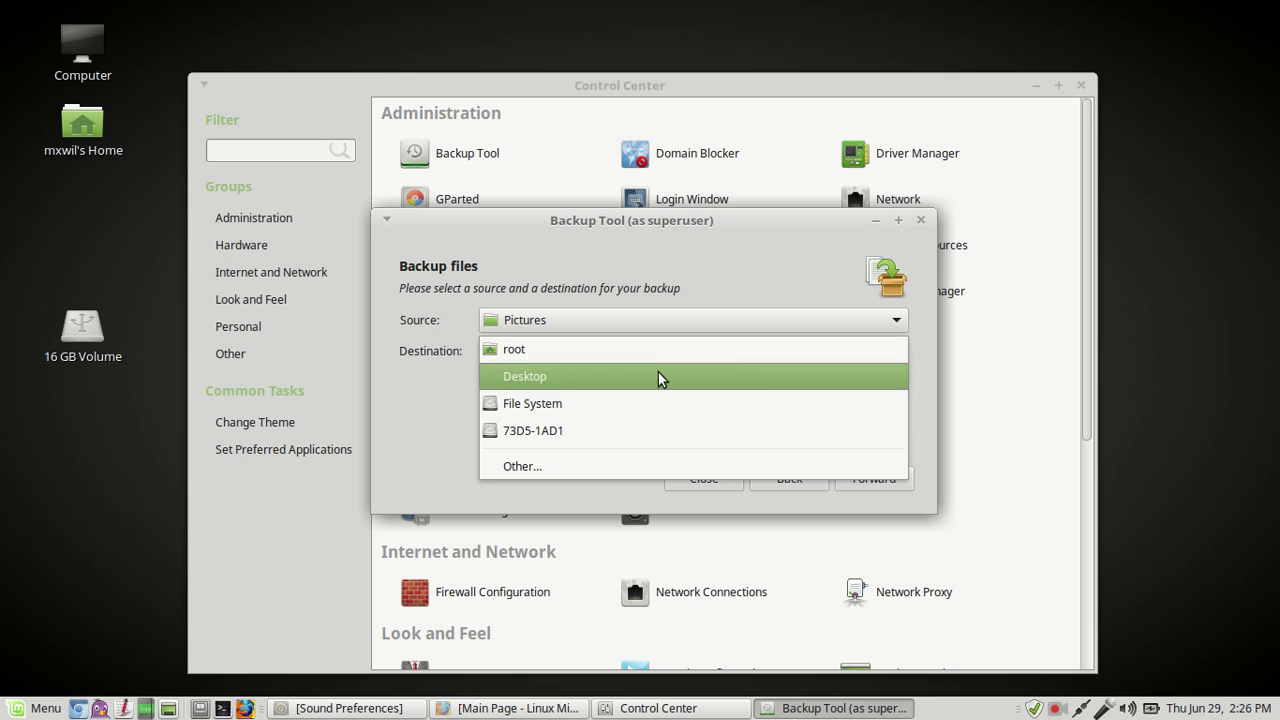
left_click(557, 438)
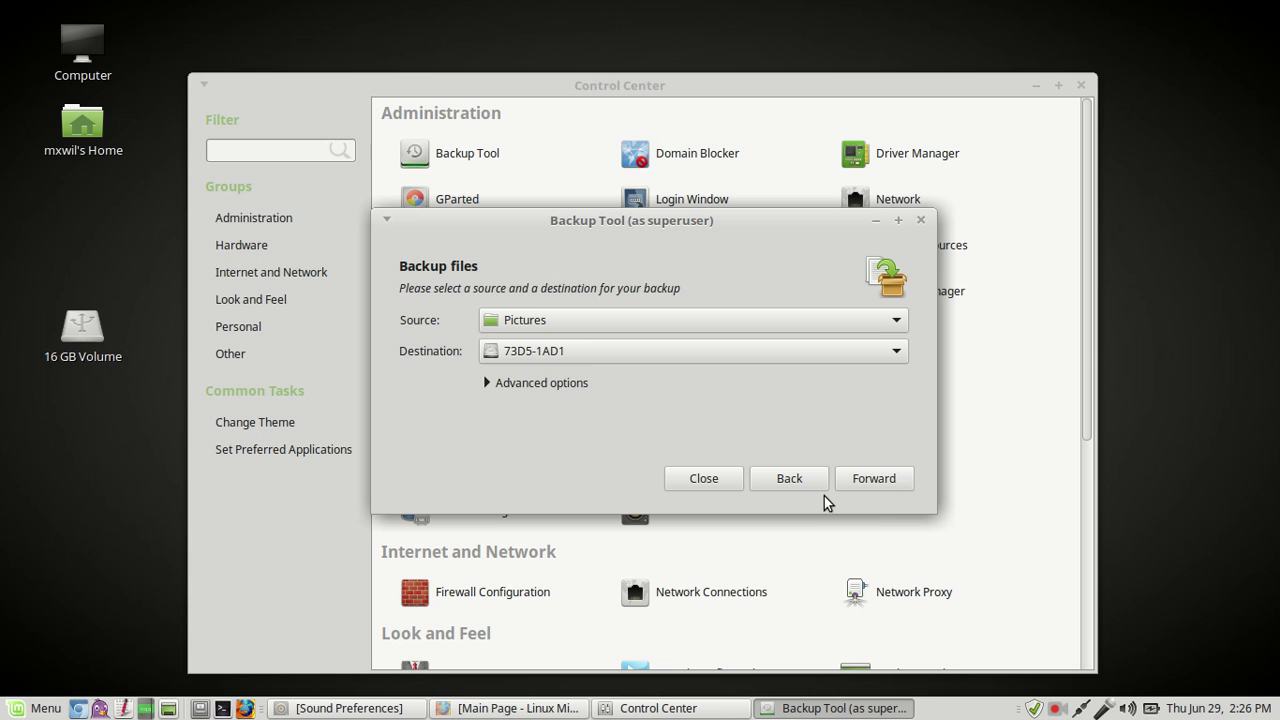
Step: Move past the exclusions and summary pages and apply the Pictures backup
left_click(899, 480)
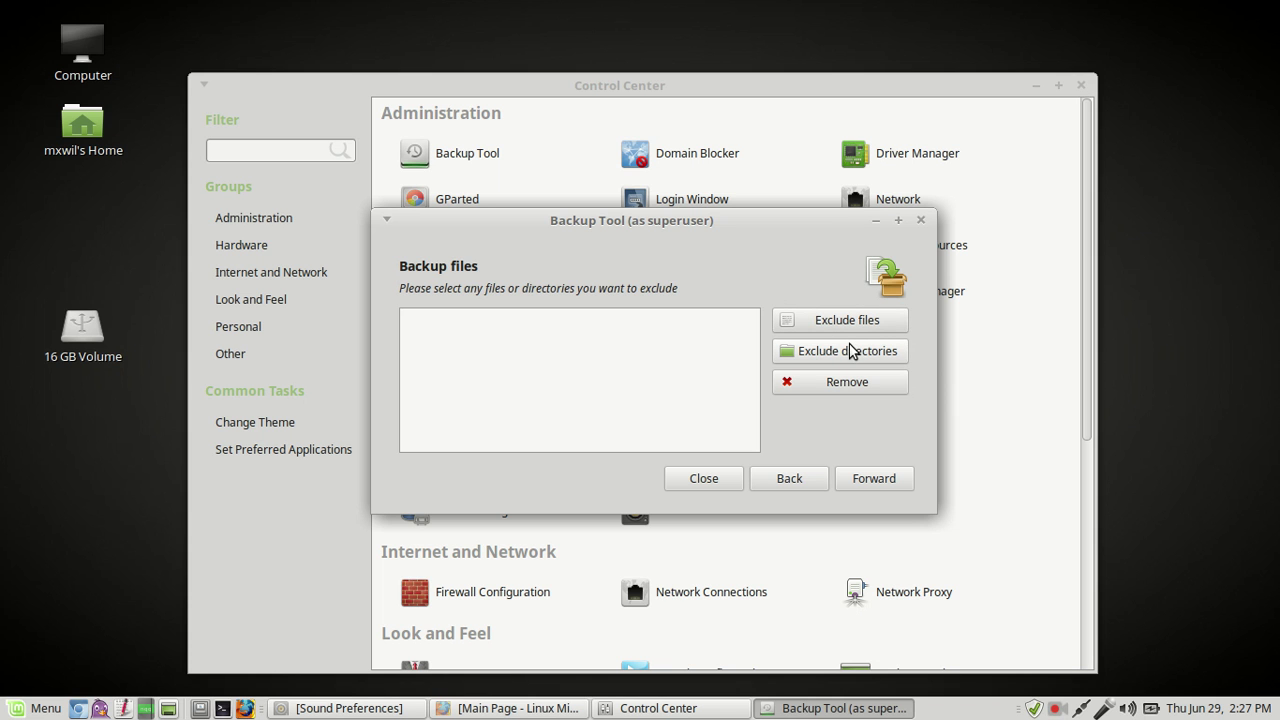
left_click(884, 478)
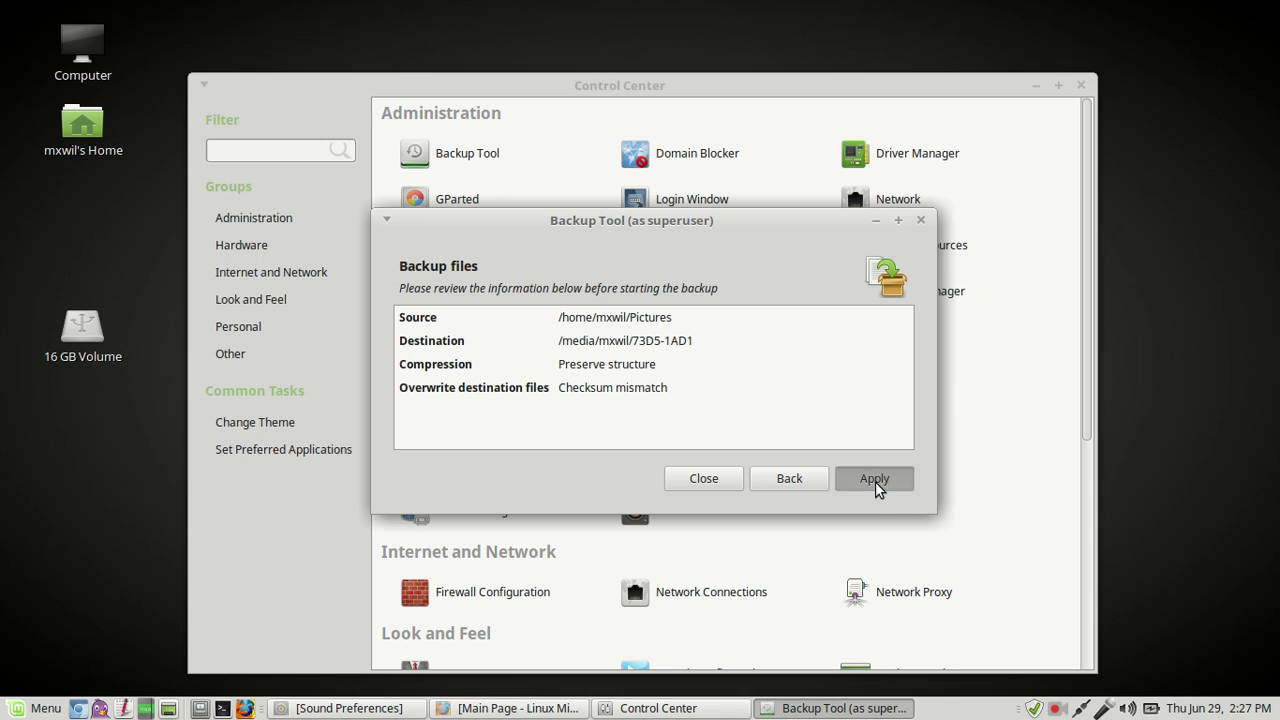
left_click(875, 479)
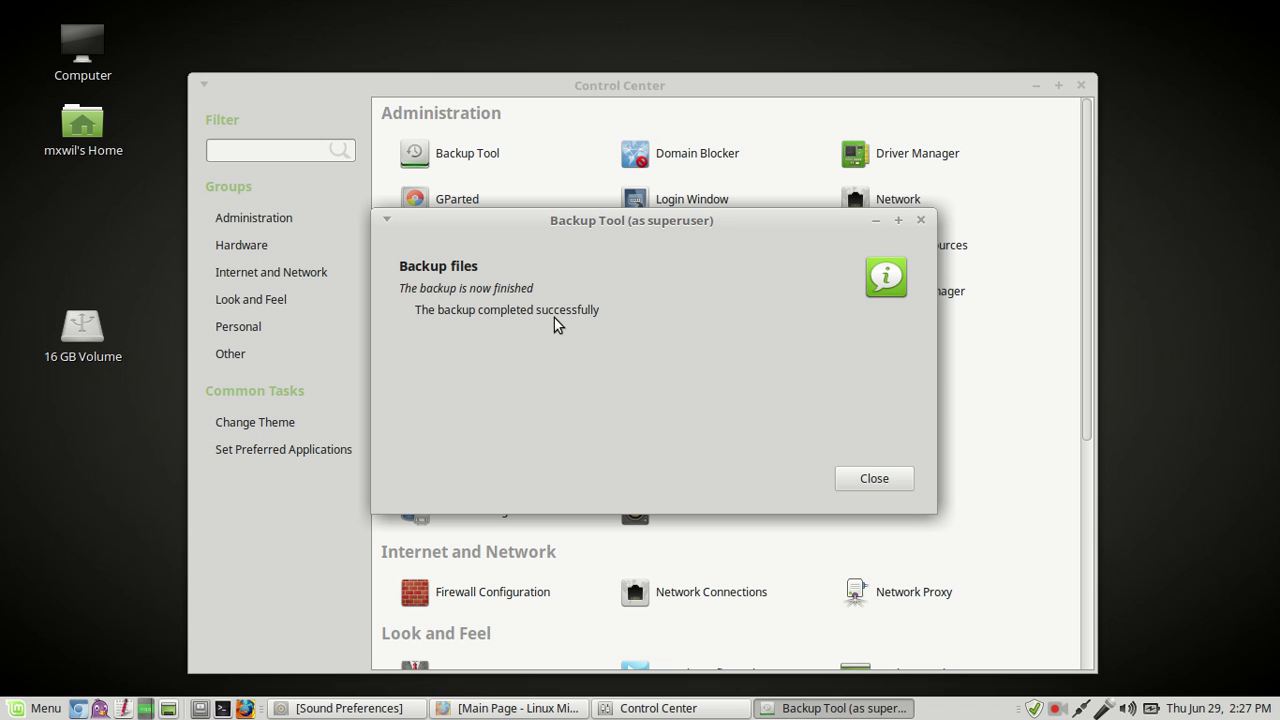
Step: Close the finished backup tool, open the 16 GB Volume, and test-select some of its files
left_click(874, 479)
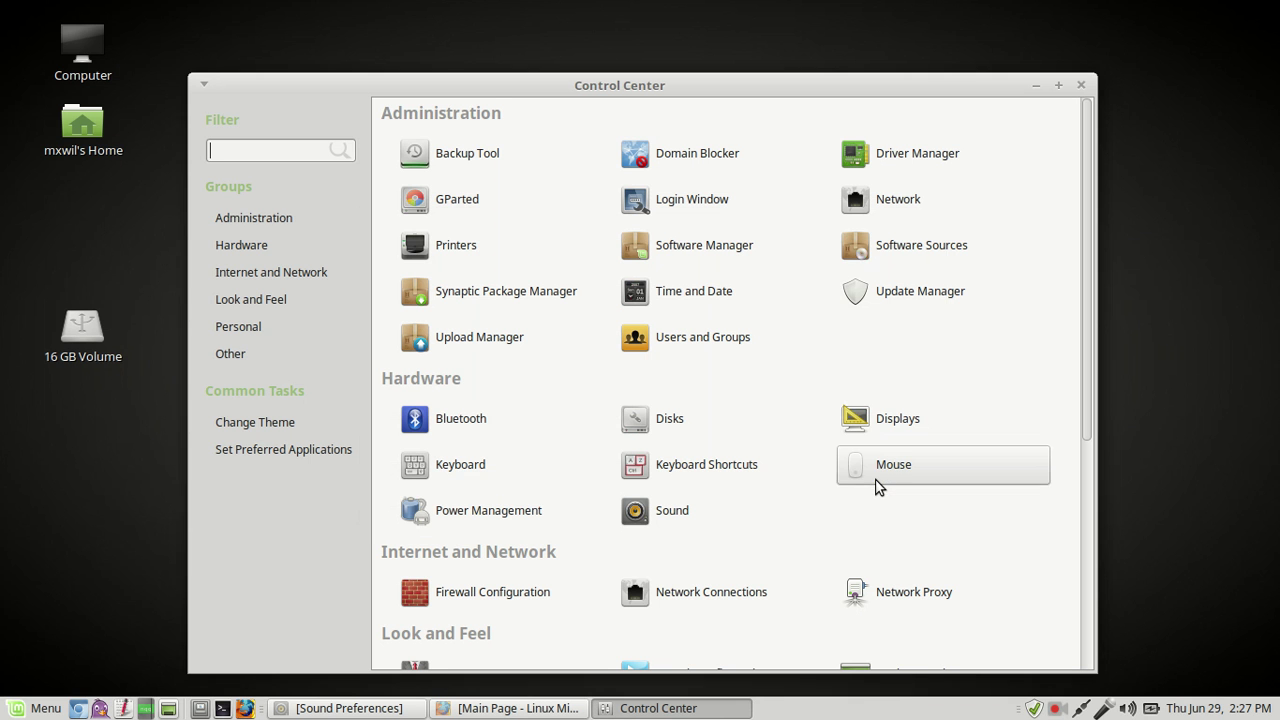
double_click(77, 338)
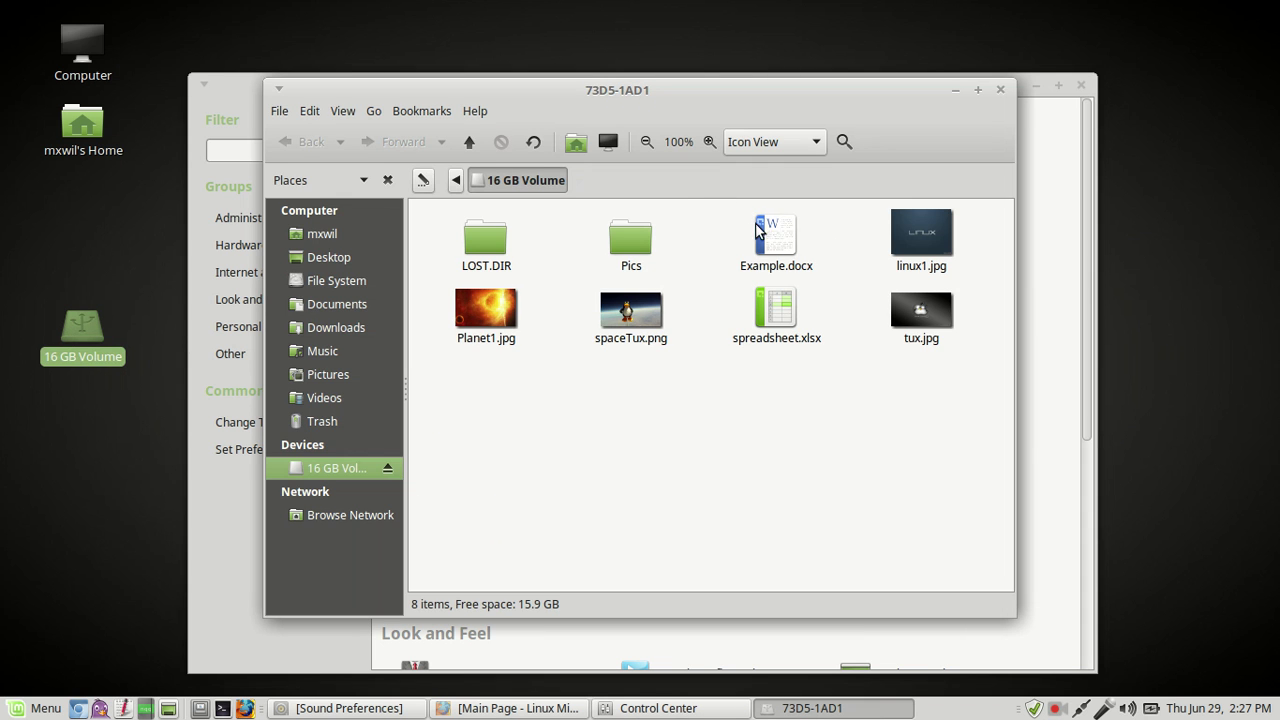
left_click_drag(740, 216, 1005, 348)
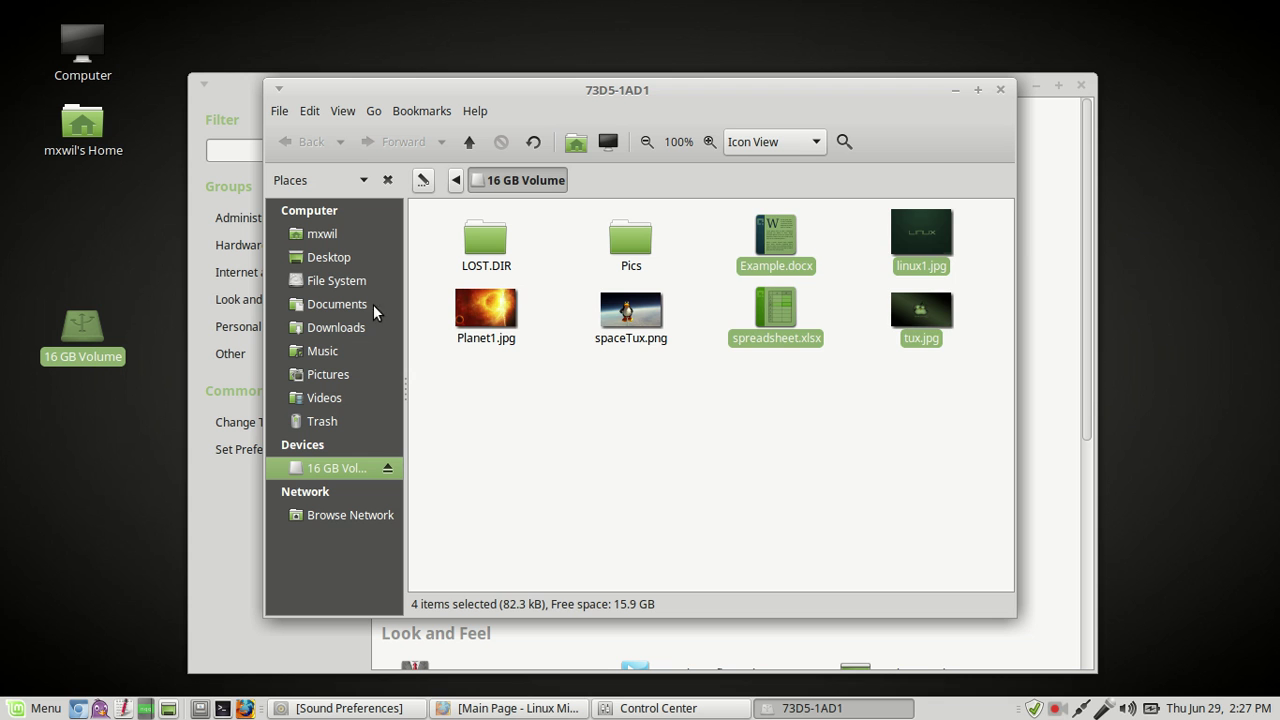
left_click_drag(436, 313, 944, 296)
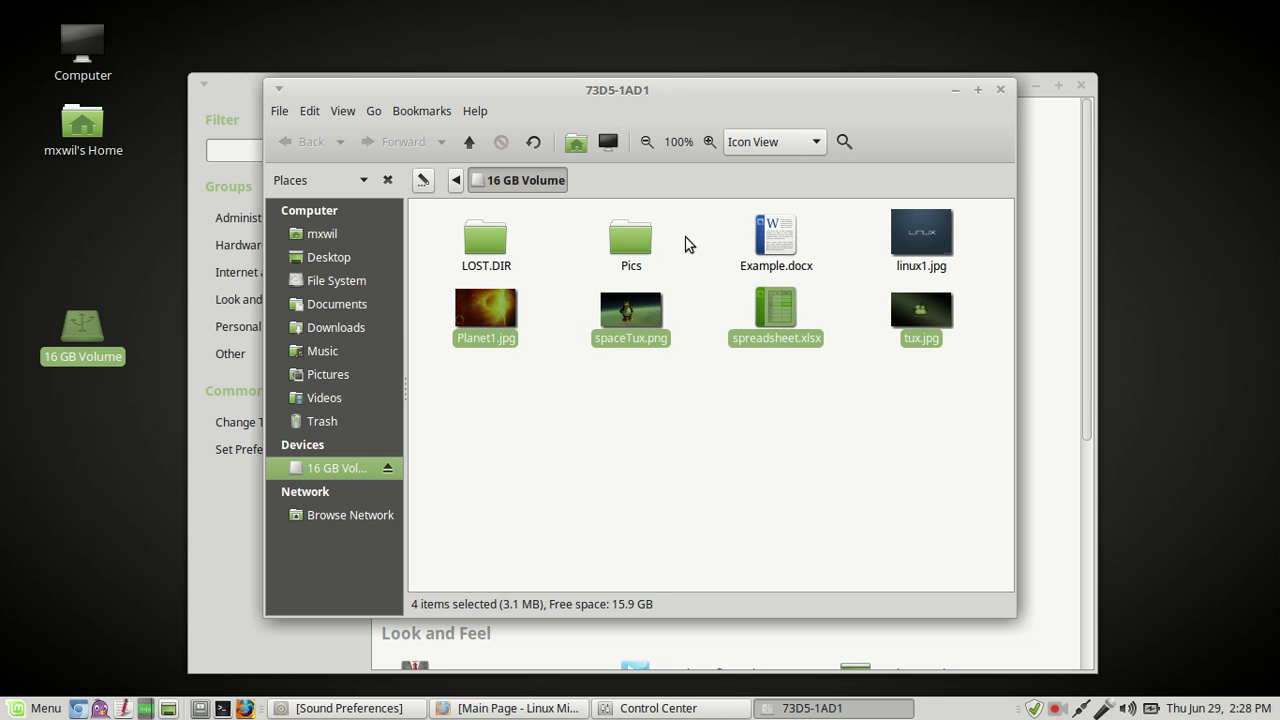
left_click(733, 239)
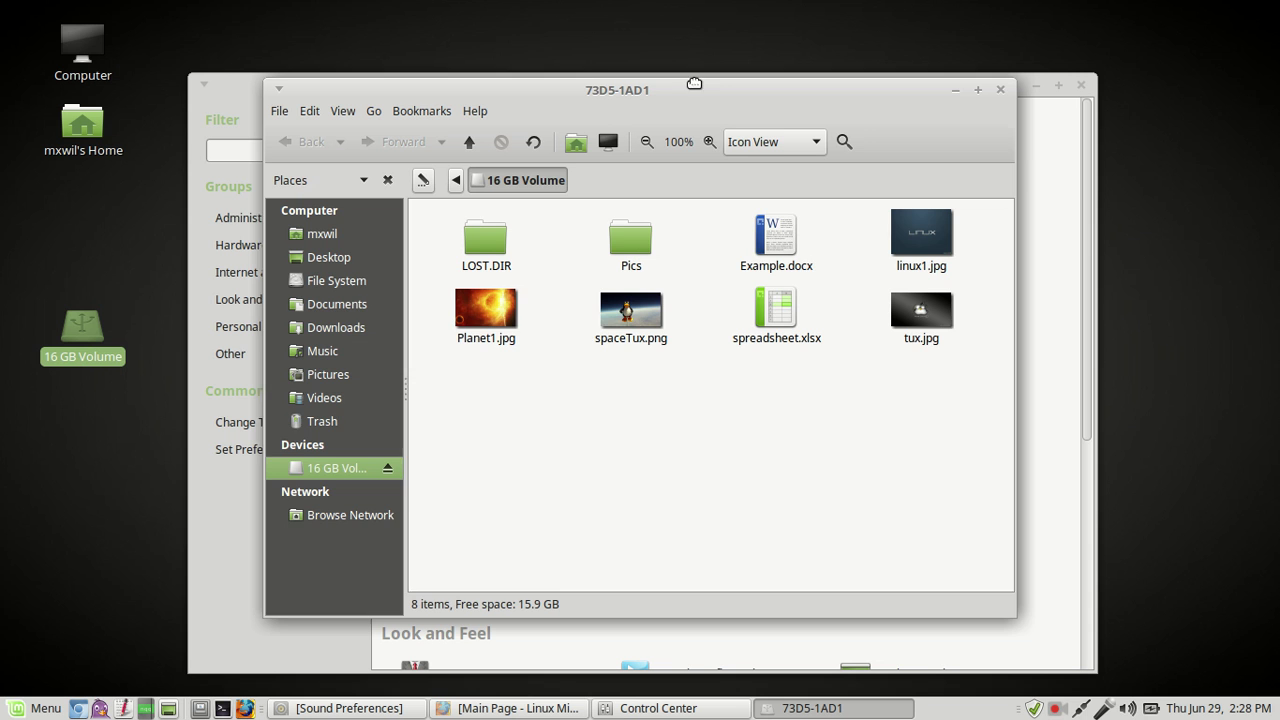
Step: Look inside the empty Pics folder, return to the drive root, and clear all selections
left_click_drag(694, 83, 723, 53)
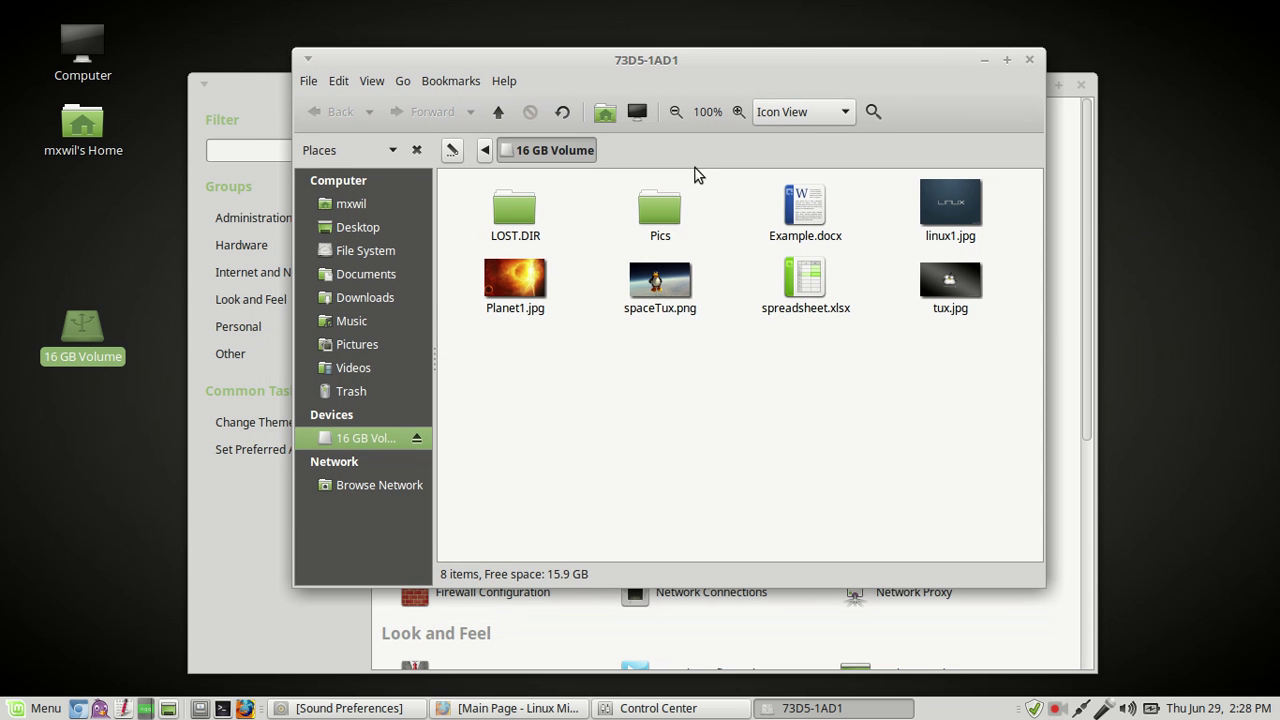
double_click(667, 213)
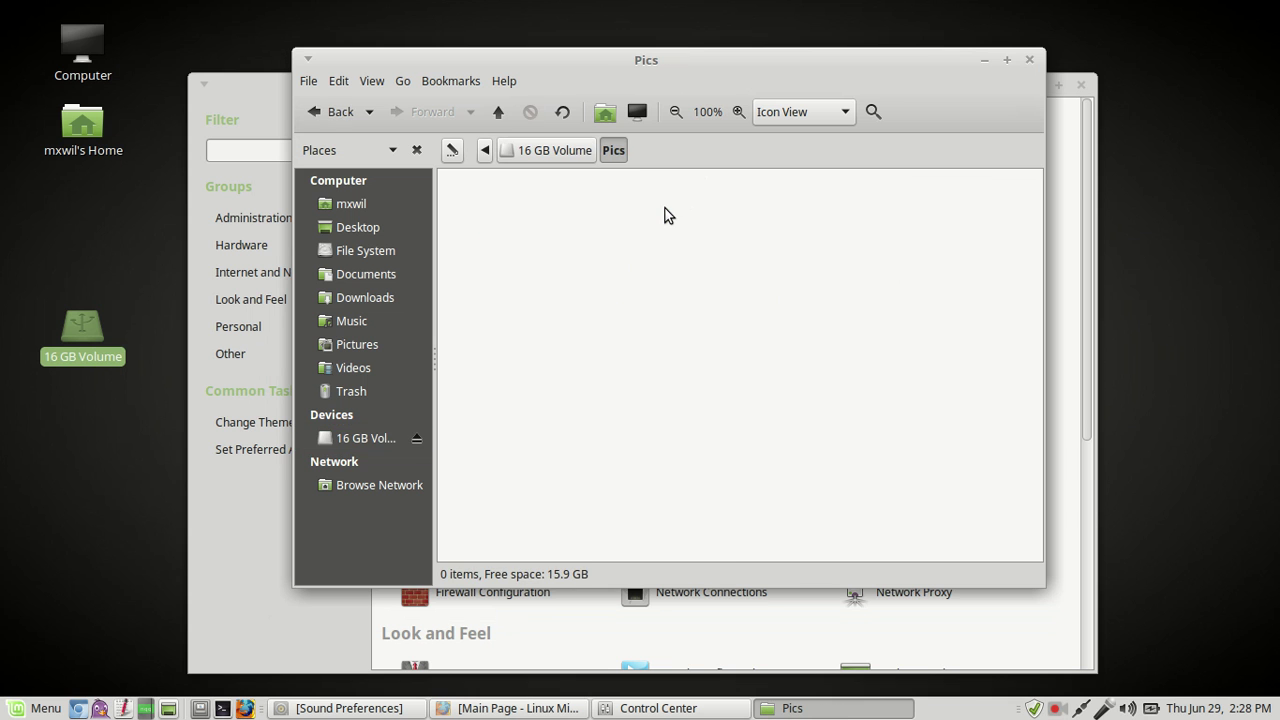
left_click(330, 118)
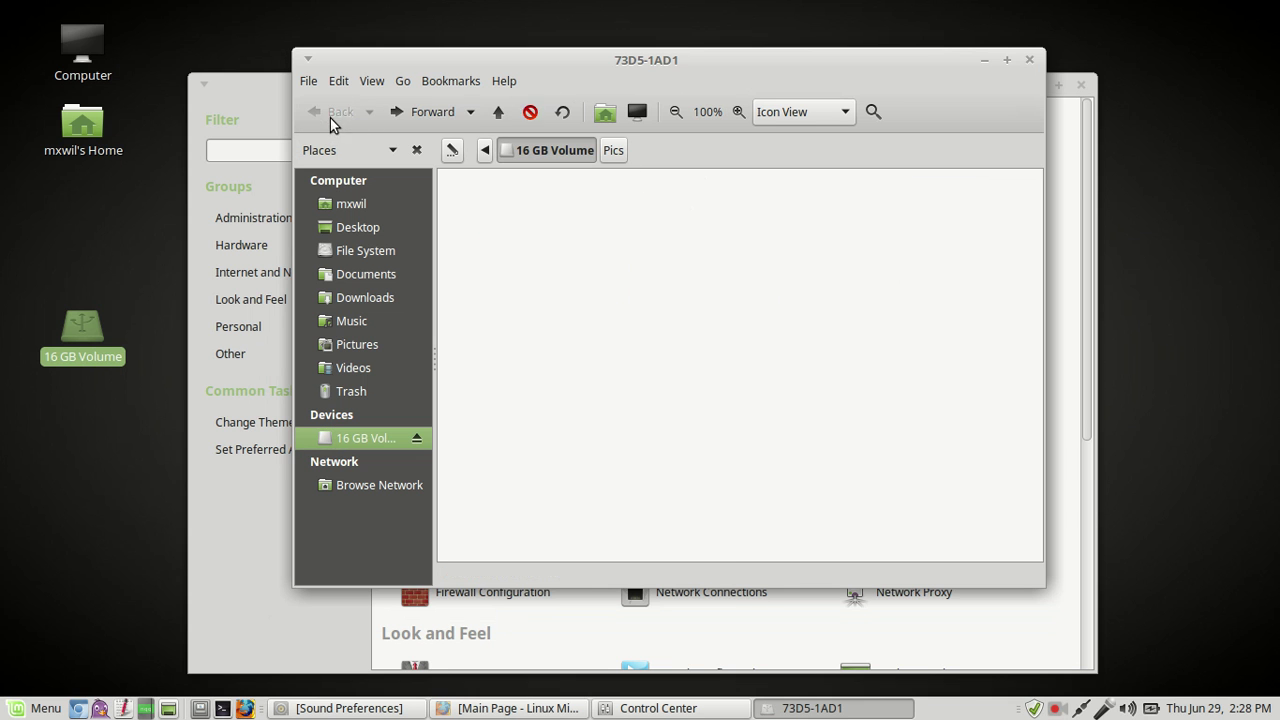
left_click(661, 426)
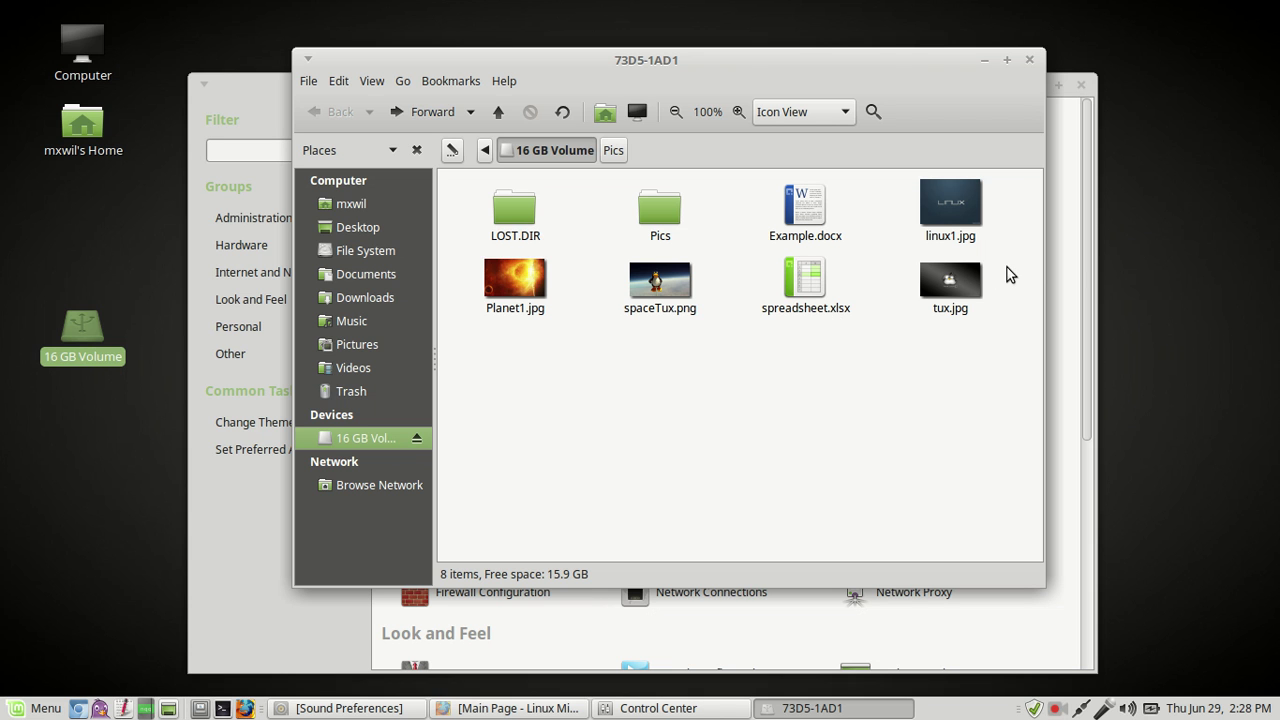
left_click_drag(1015, 272, 443, 311)
left_click(714, 406)
Step: Select every drive item except Pics and LOST.DIR, and cut the six files
left_click(662, 210)
left_click(698, 434)
key("ctrl+a")
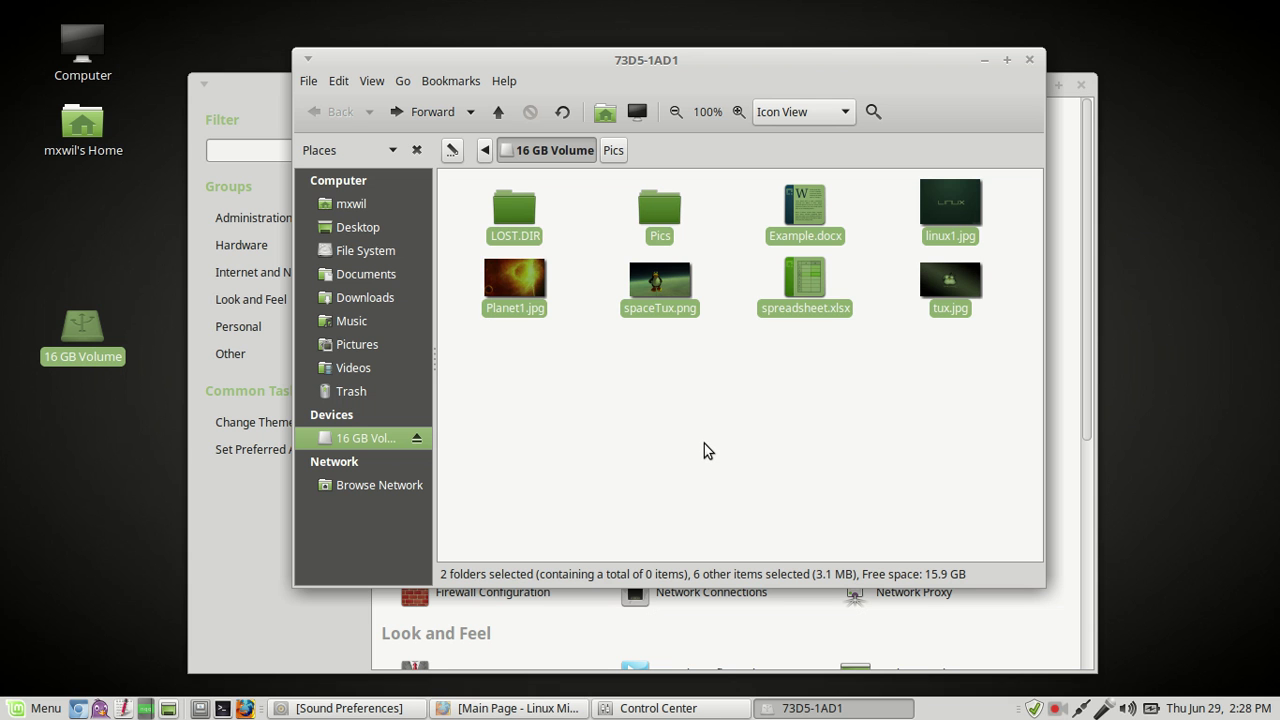
left_click(655, 211, "ctrl")
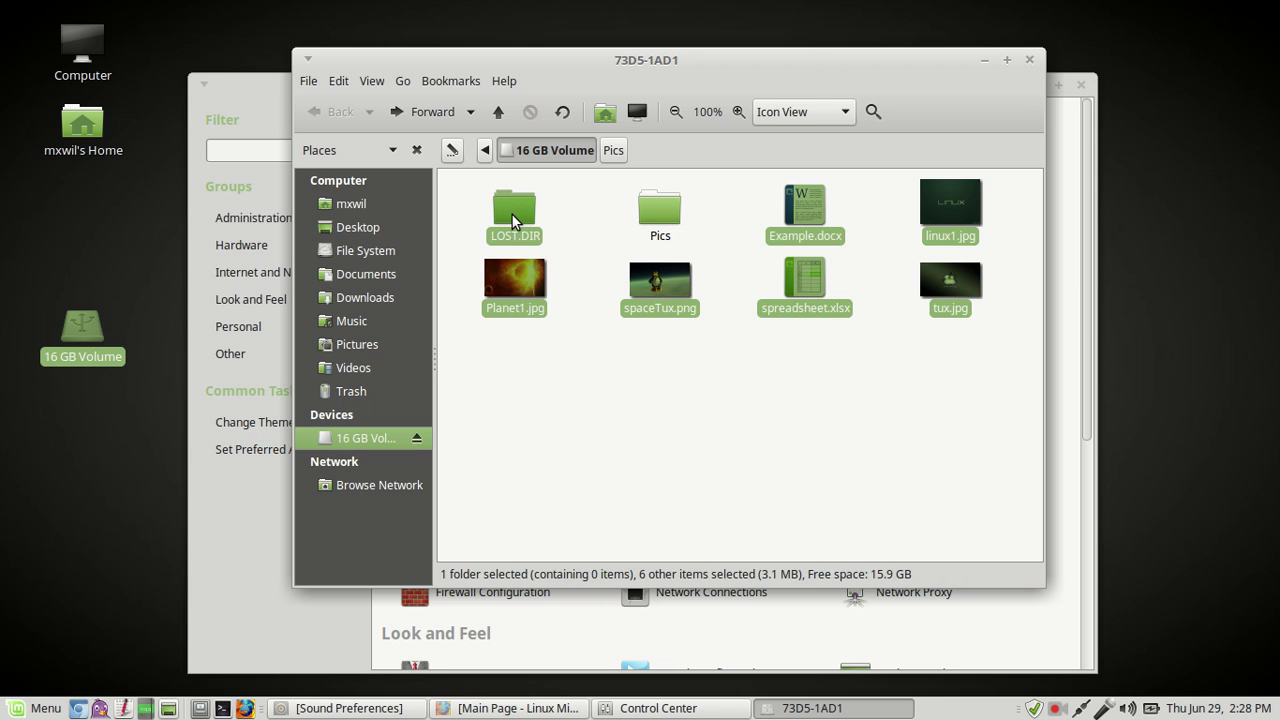
left_click(512, 218, "ctrl")
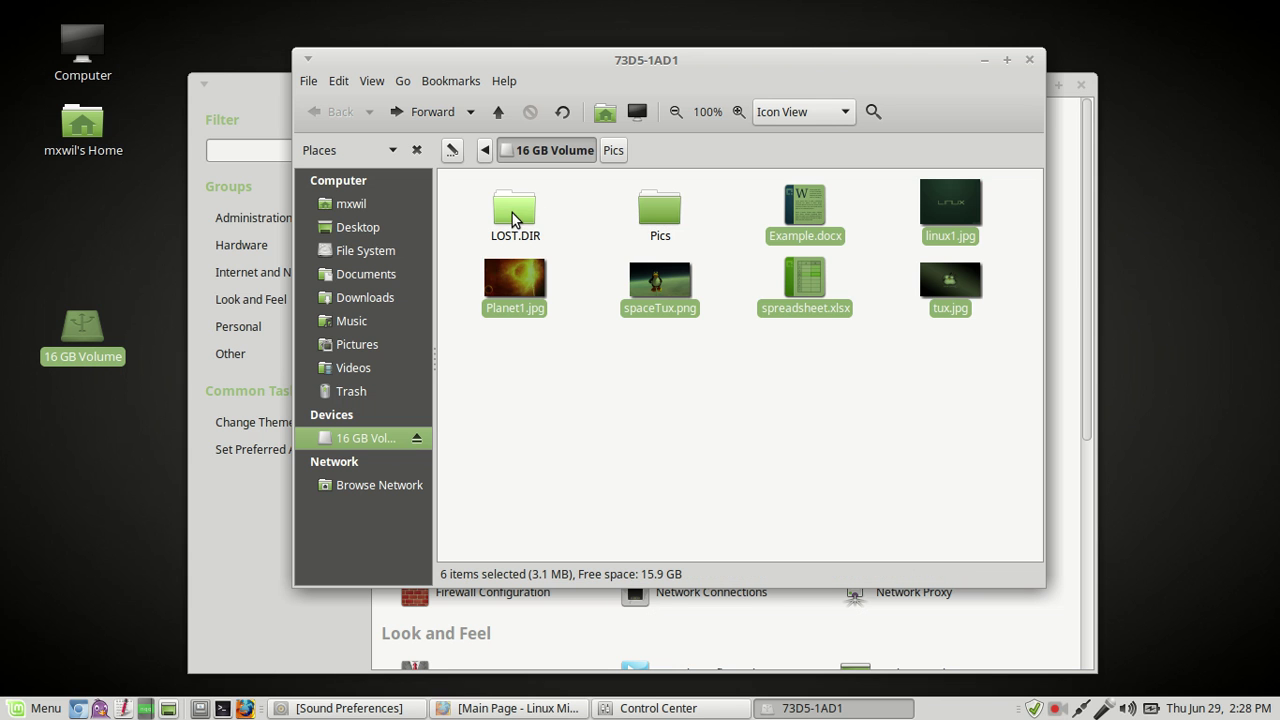
right_click(816, 200)
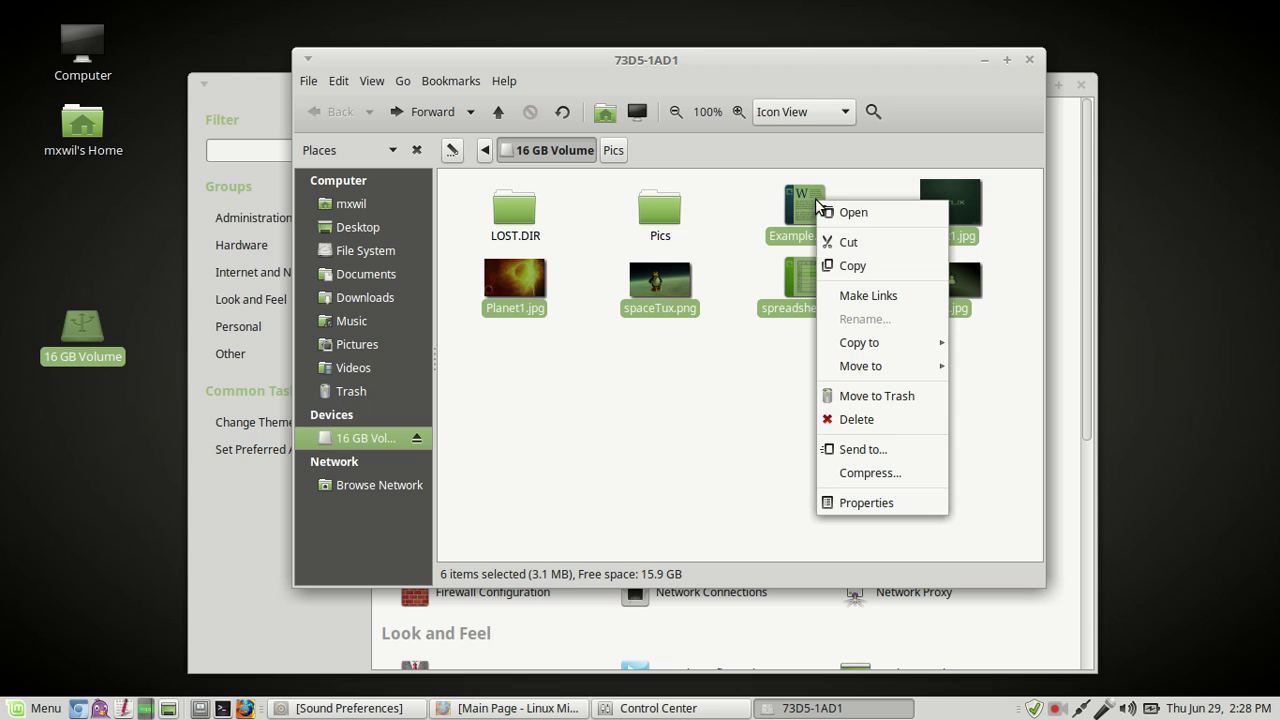
left_click(859, 241)
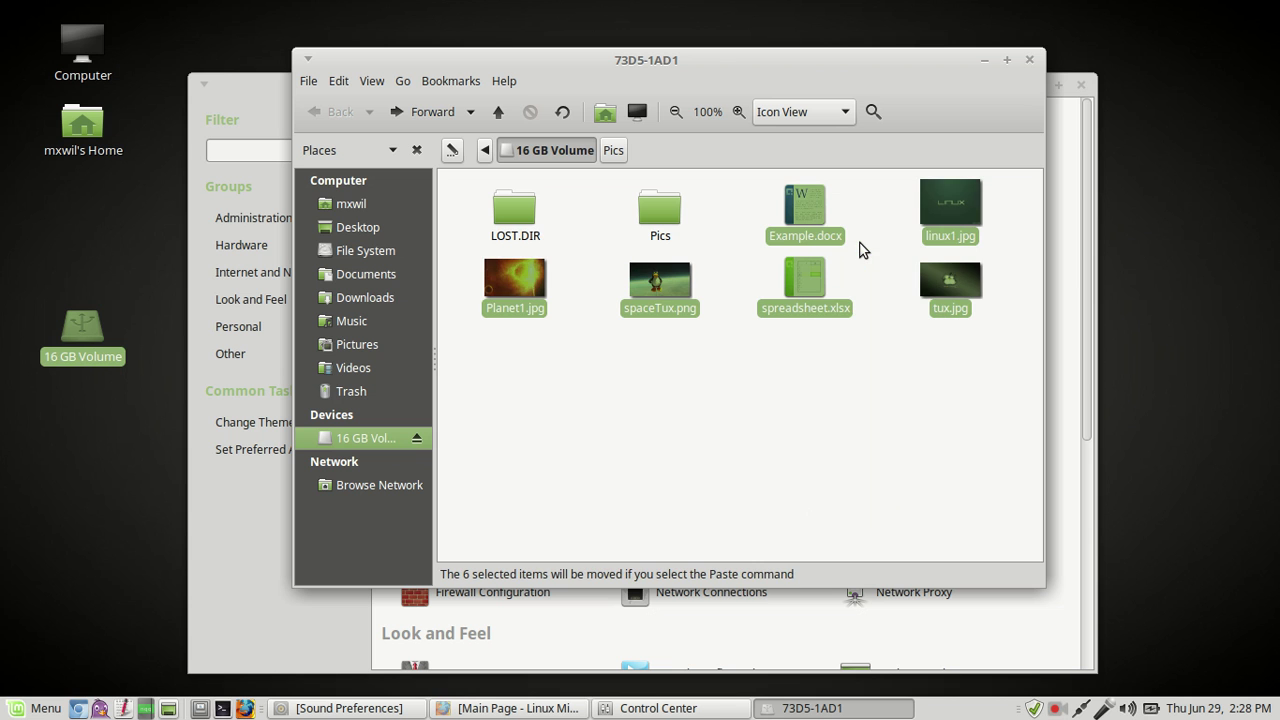
Step: Paste the six cut files into the drive's Pics folder
double_click(660, 212)
right_click(665, 216)
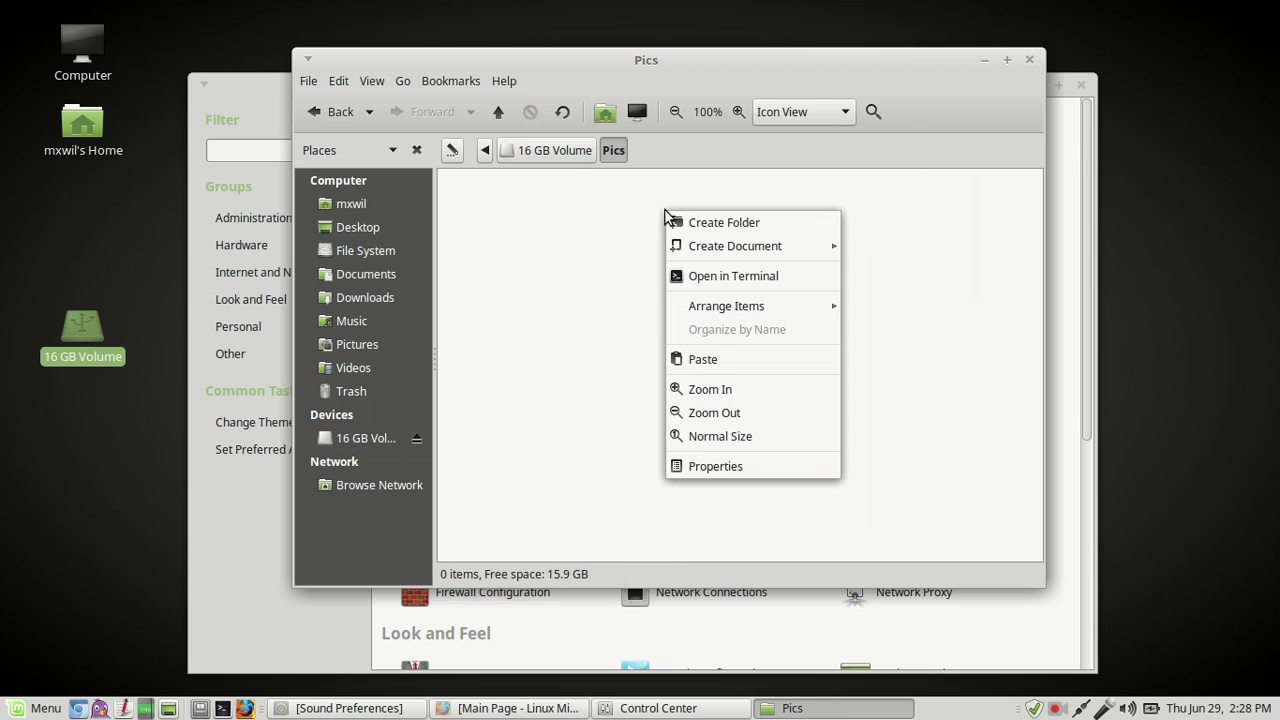
left_click(715, 360)
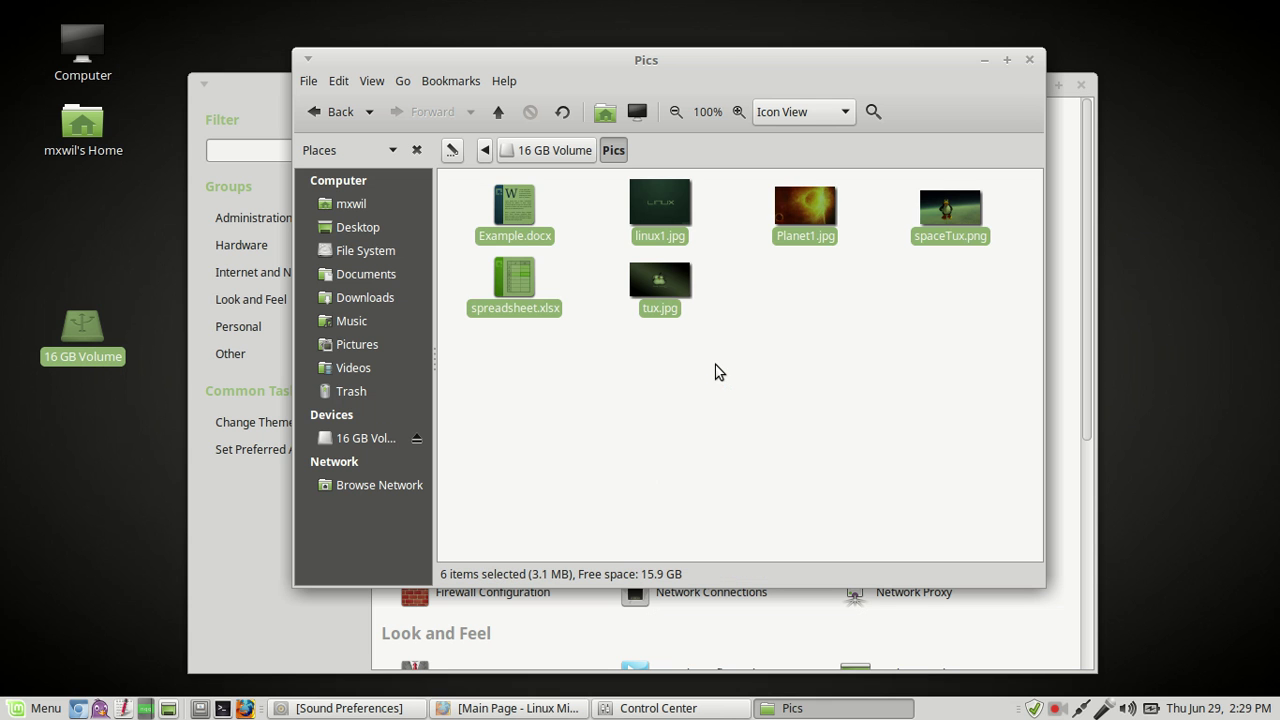
left_click(715, 372)
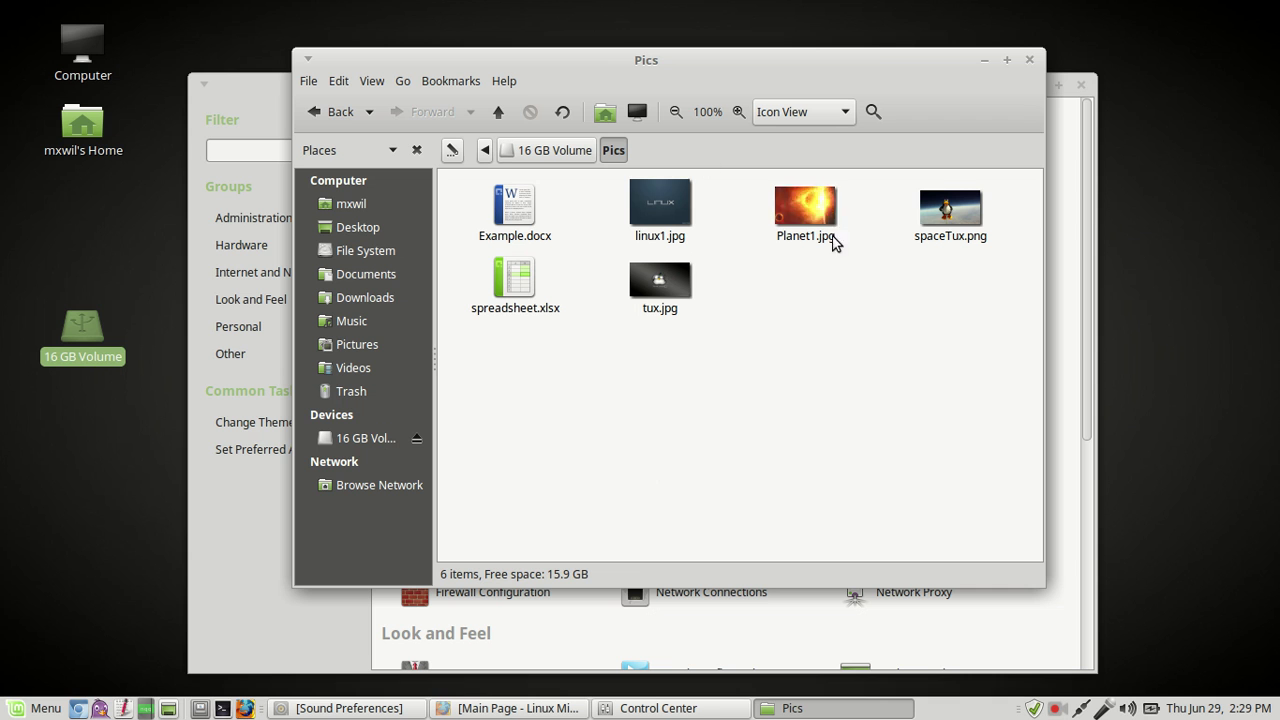
Step: Return to the drive root, confirm Pics holds 6 items, and close the window
left_click(333, 112)
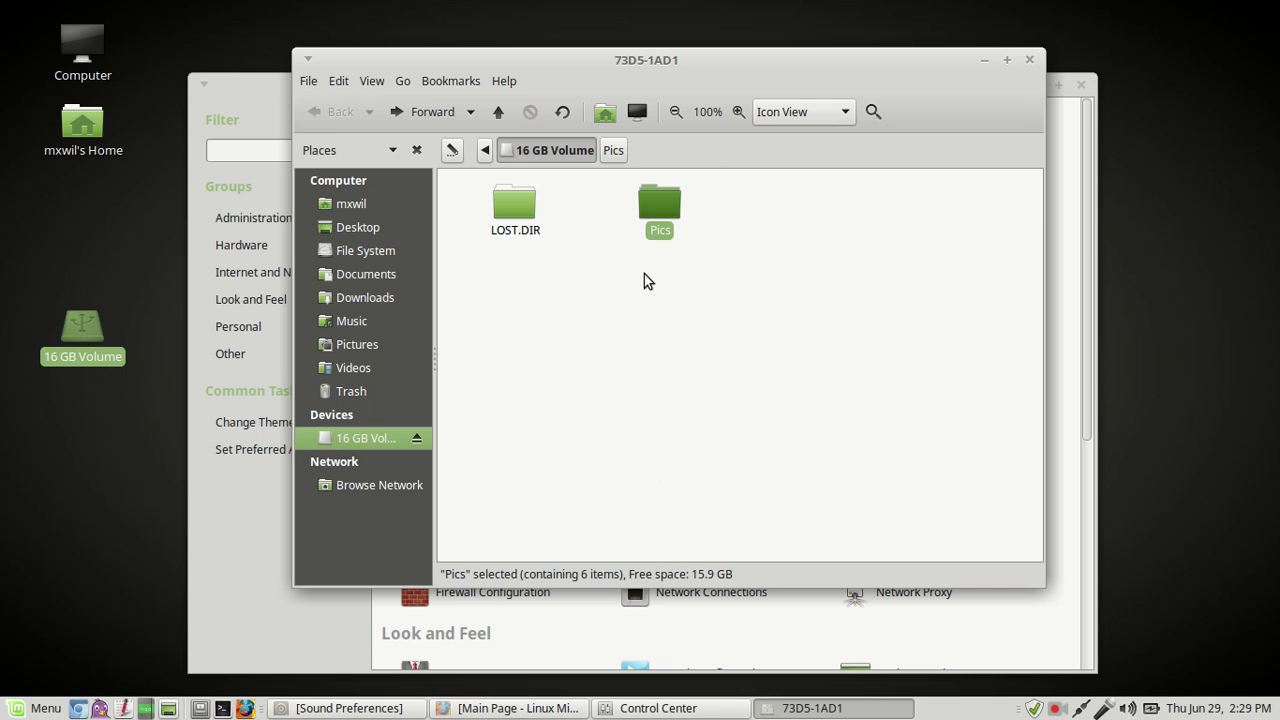
left_click(768, 219)
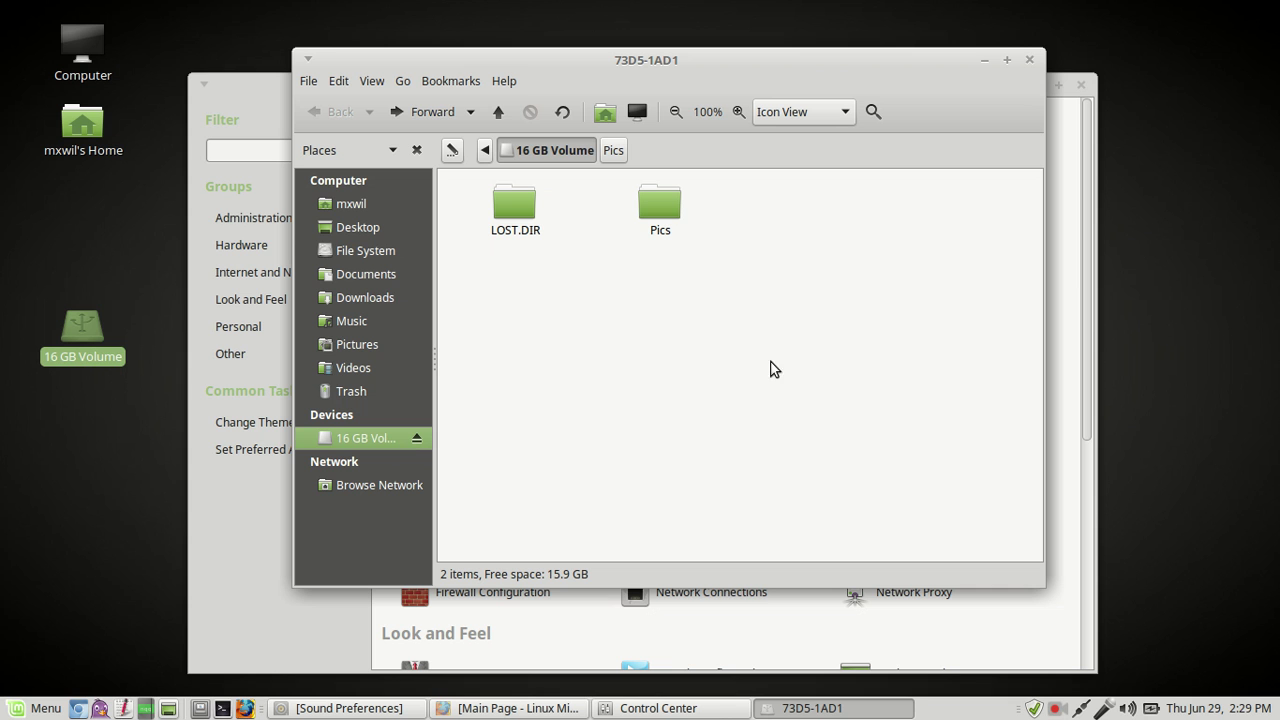
left_click(668, 204)
left_click(811, 280)
left_click(1030, 61)
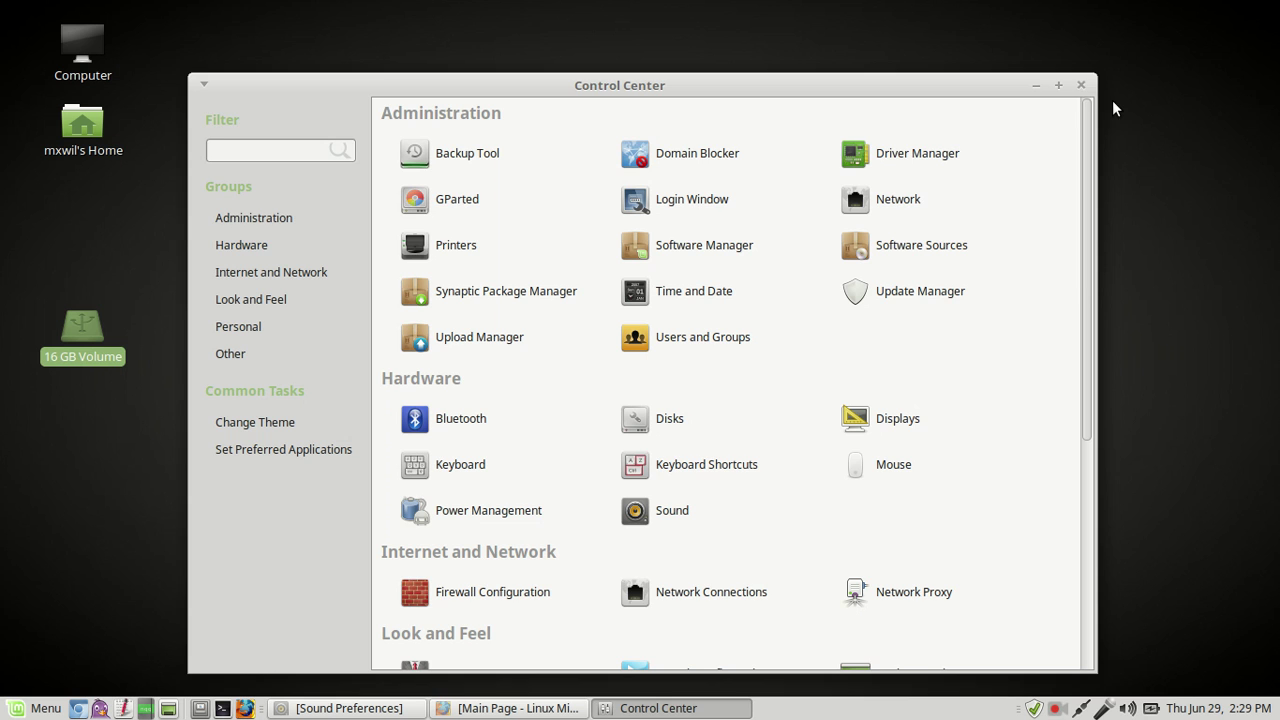
Step: Close the Control Center and eject the 16 GB Volume from its desktop icon
left_click(1081, 85)
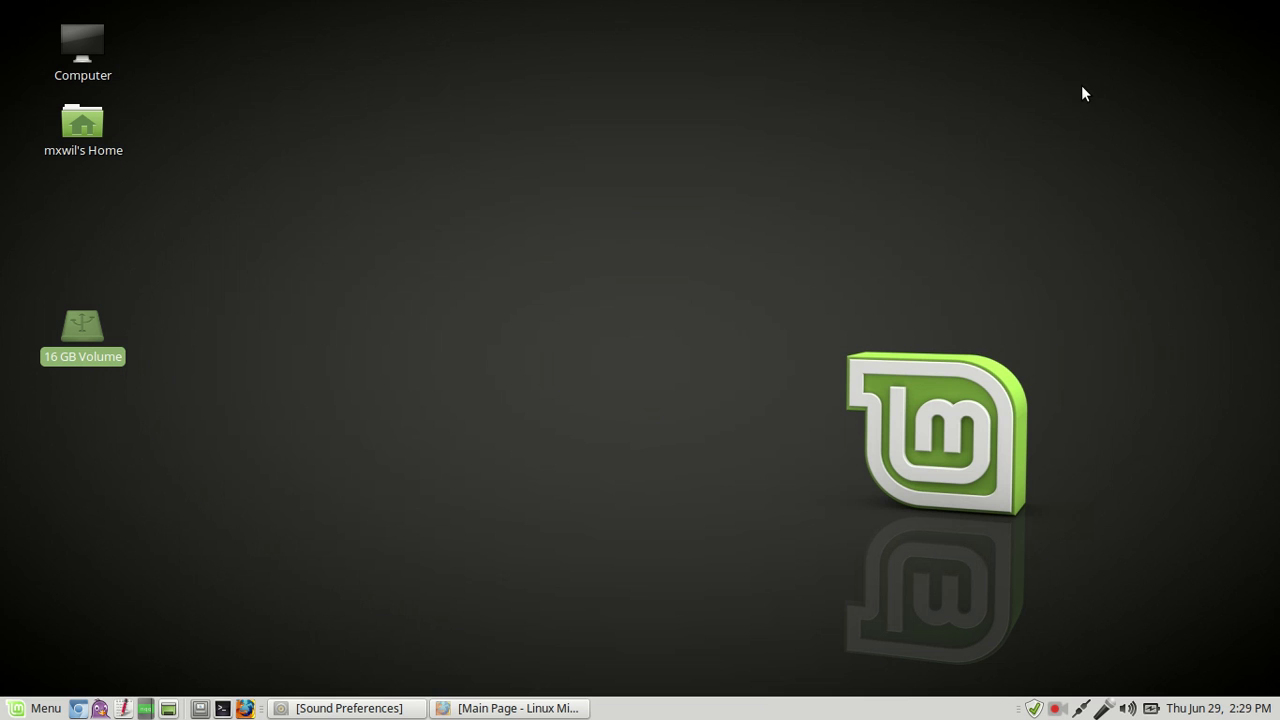
left_click(219, 314)
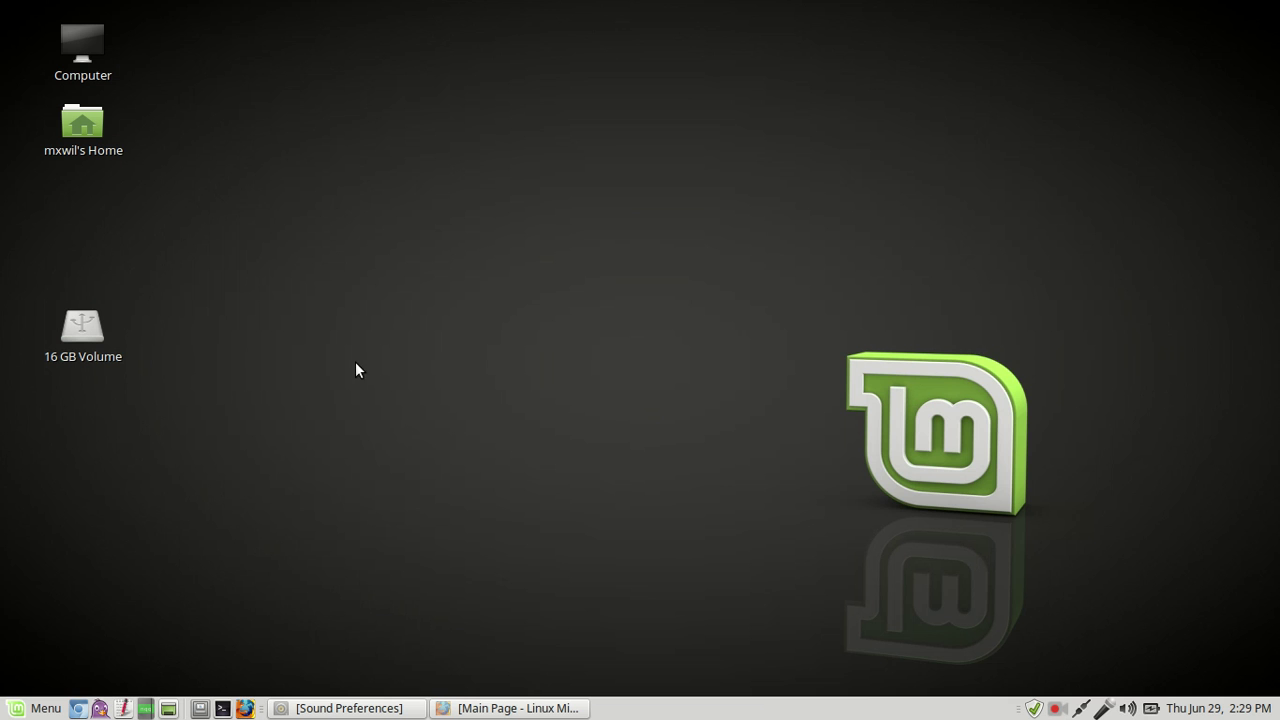
right_click(79, 339)
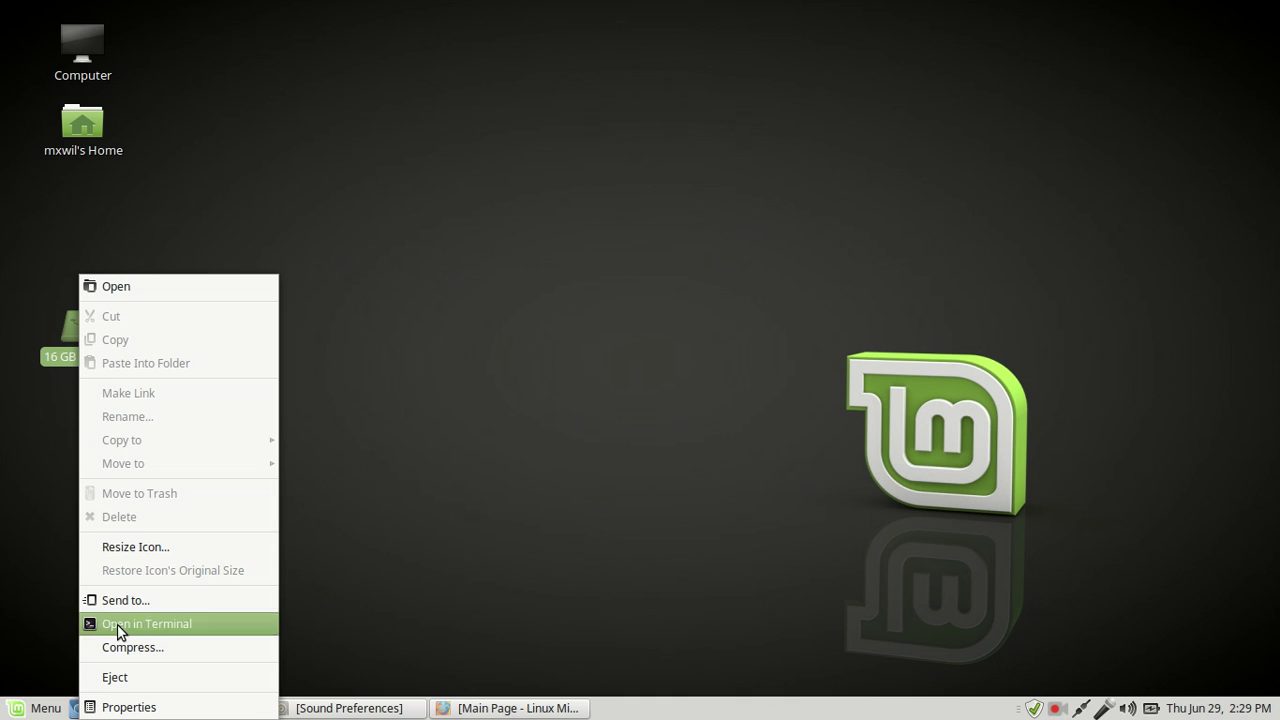
left_click(141, 680)
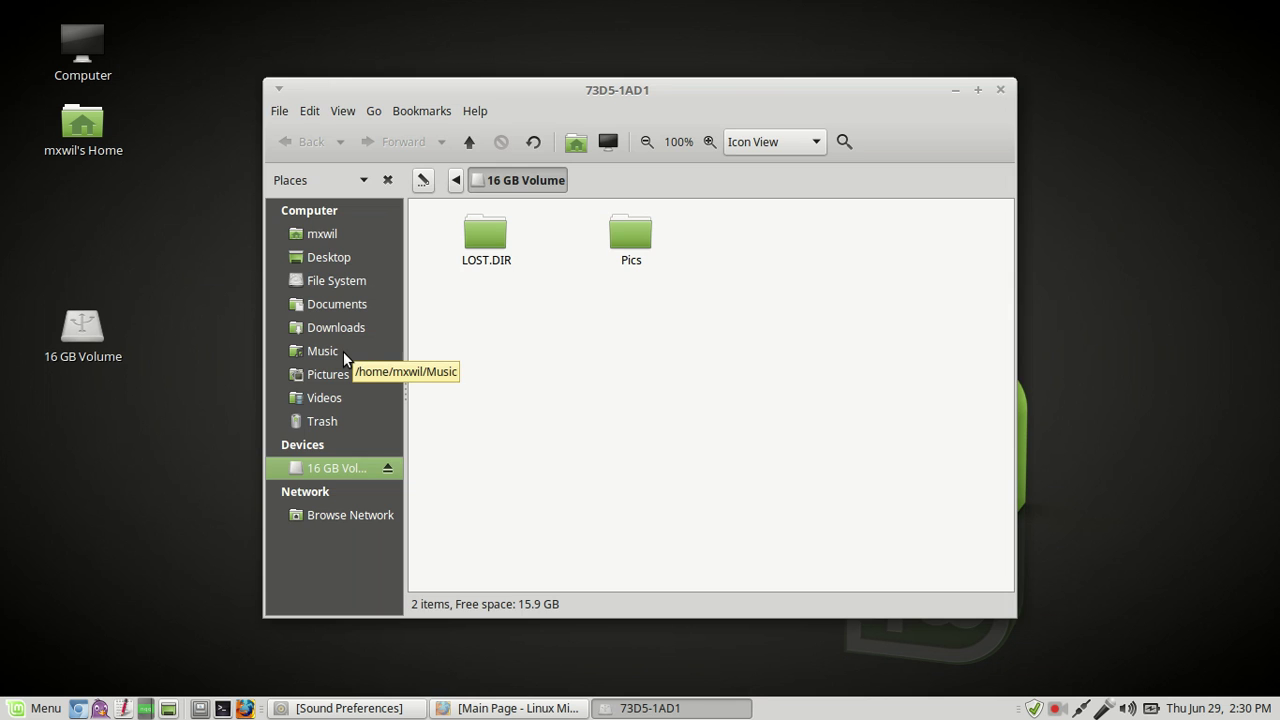
Step: Check the drive's Pics folder, then browse to the home Pictures folder
double_click(636, 249)
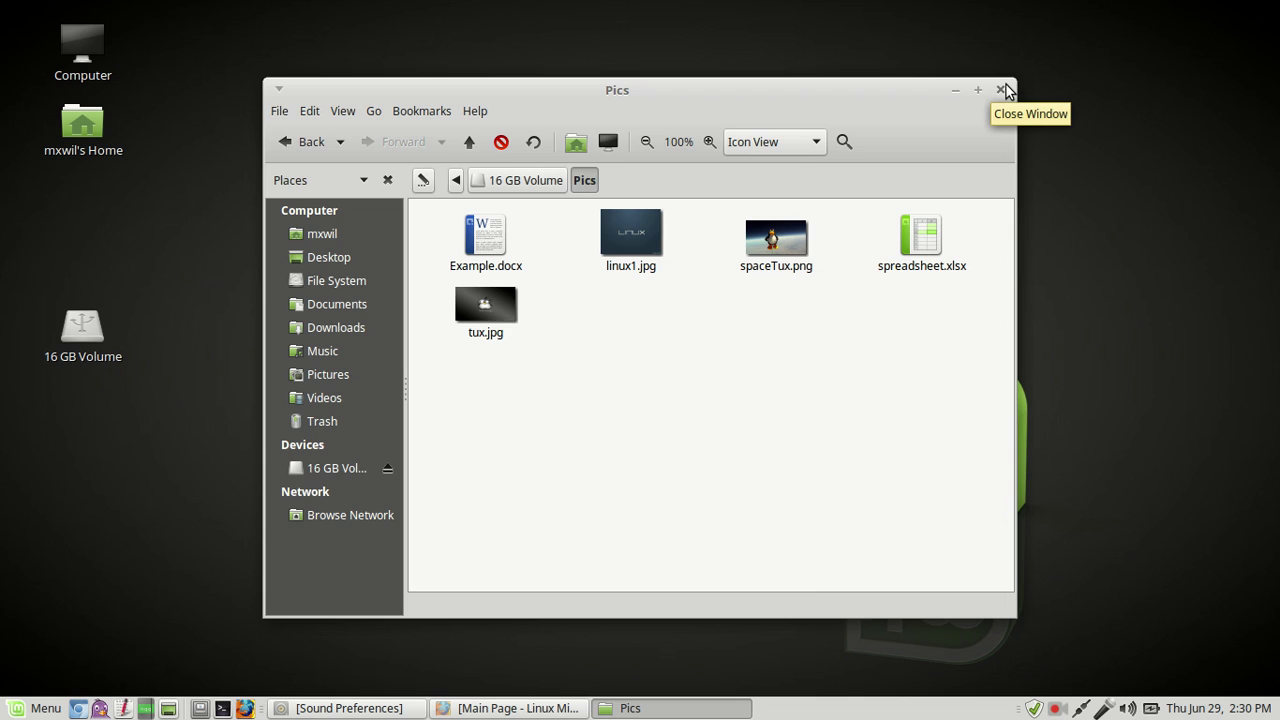
left_click(1001, 90)
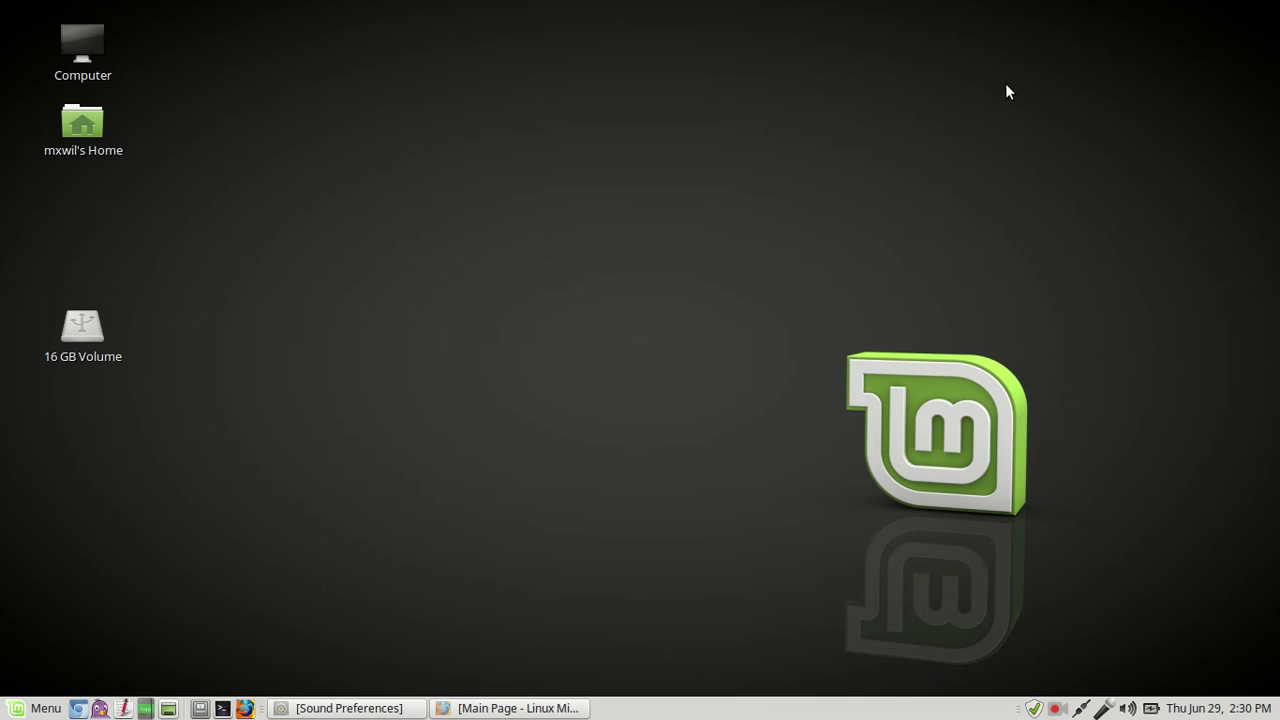
double_click(88, 133)
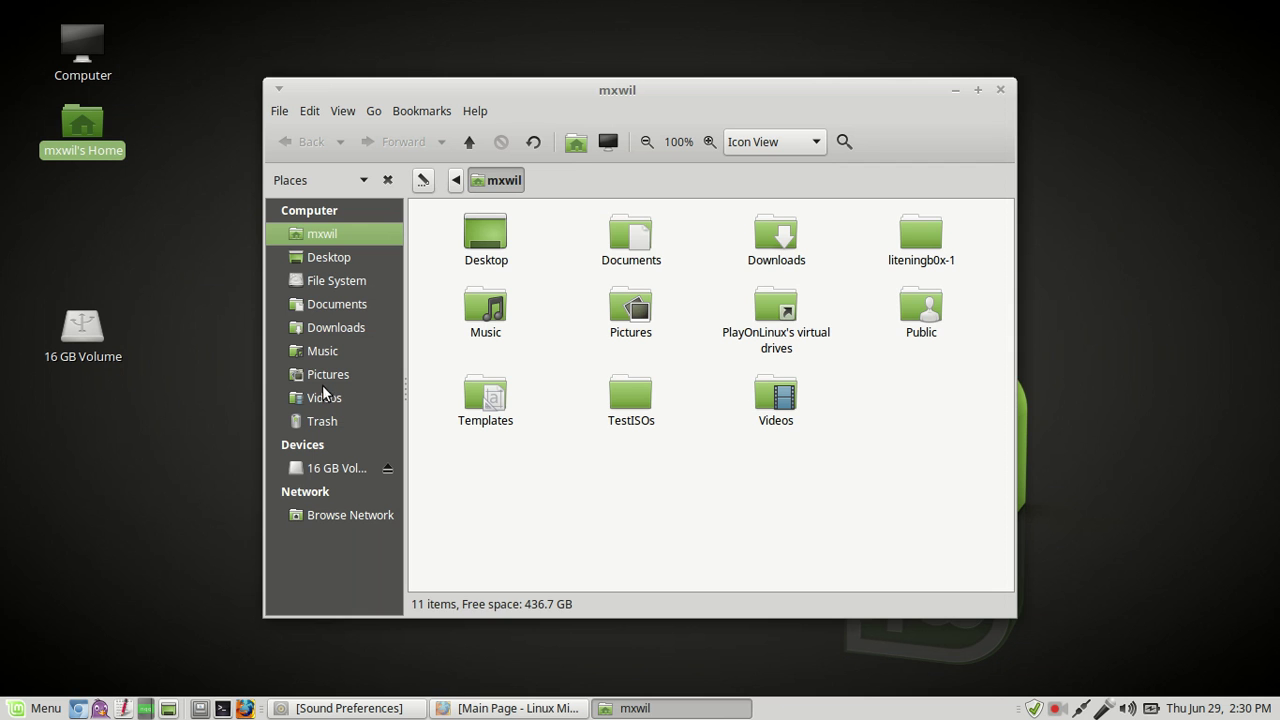
left_click(329, 374)
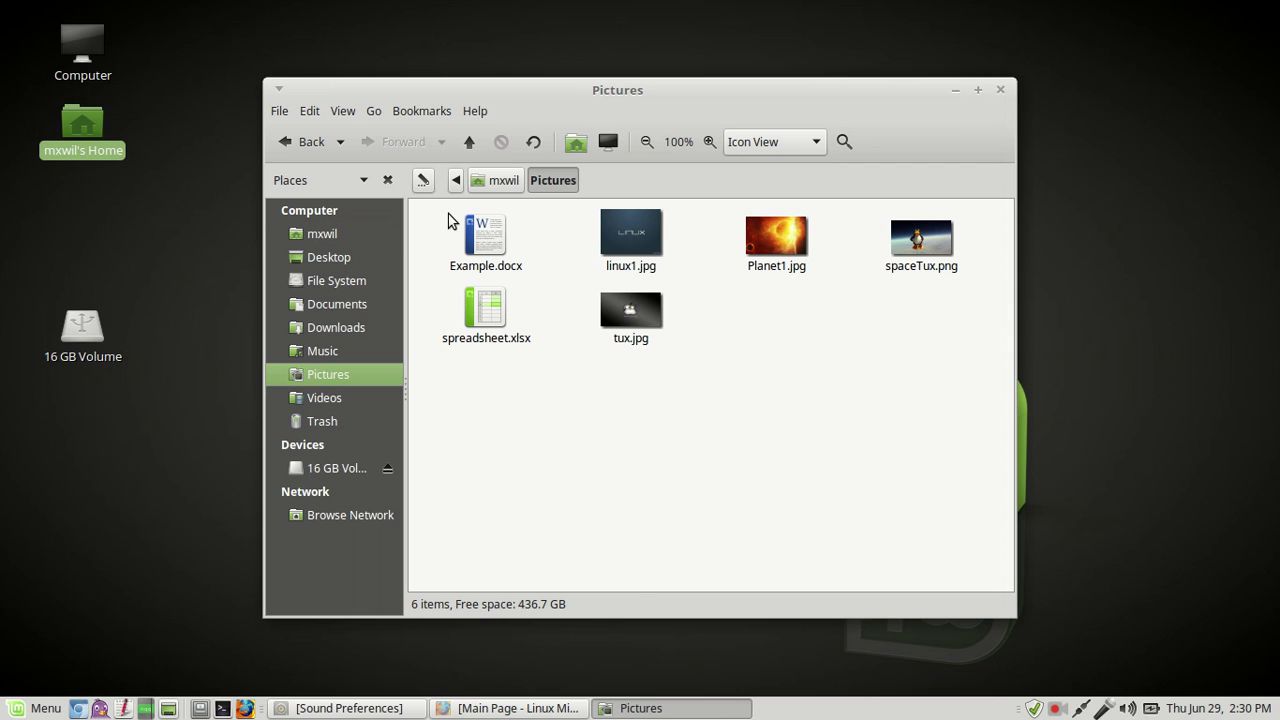
Step: Permanently delete all six files in Pictures and close the window
left_click_drag(445, 221, 980, 331)
right_click(934, 250)
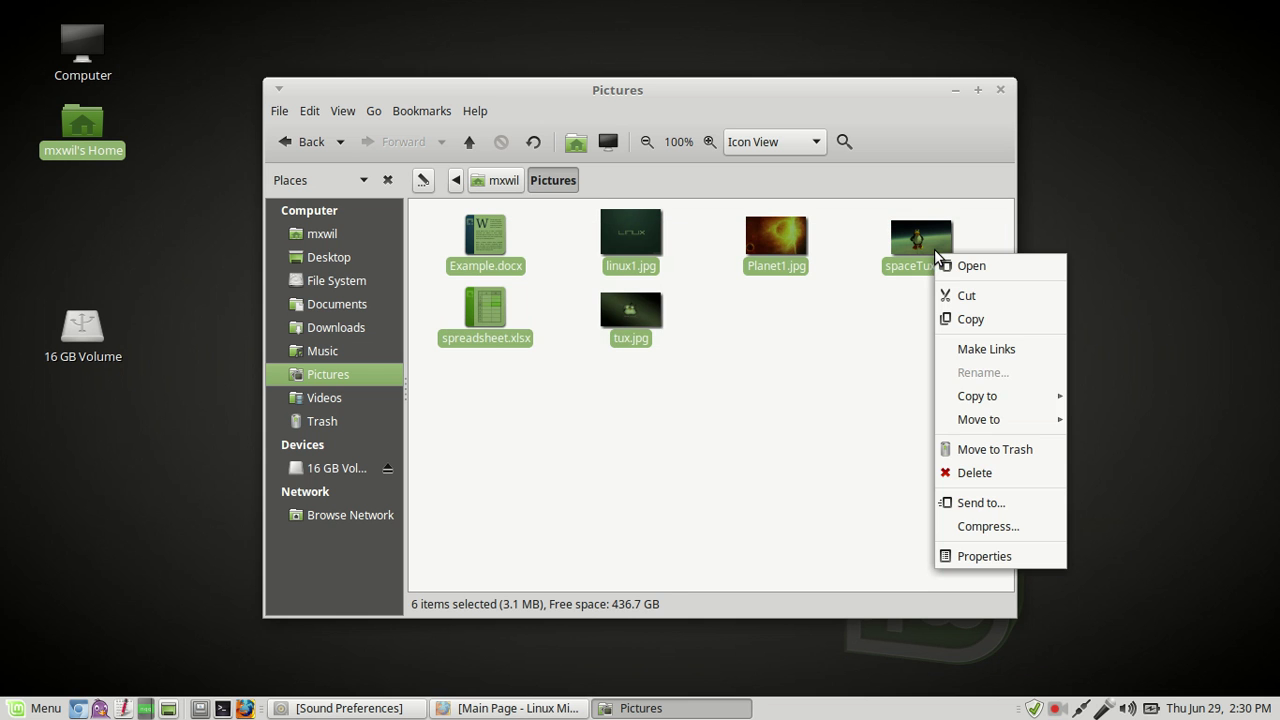
left_click(986, 471)
left_click(762, 427)
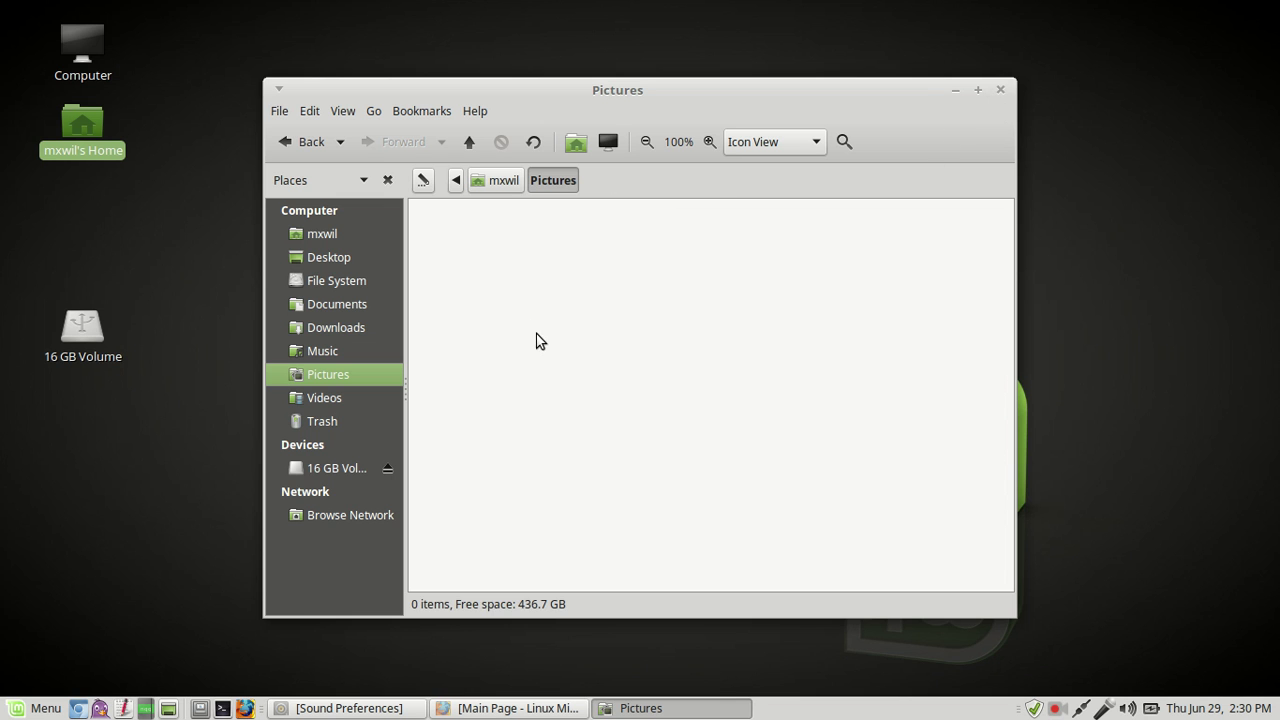
left_click(1001, 90)
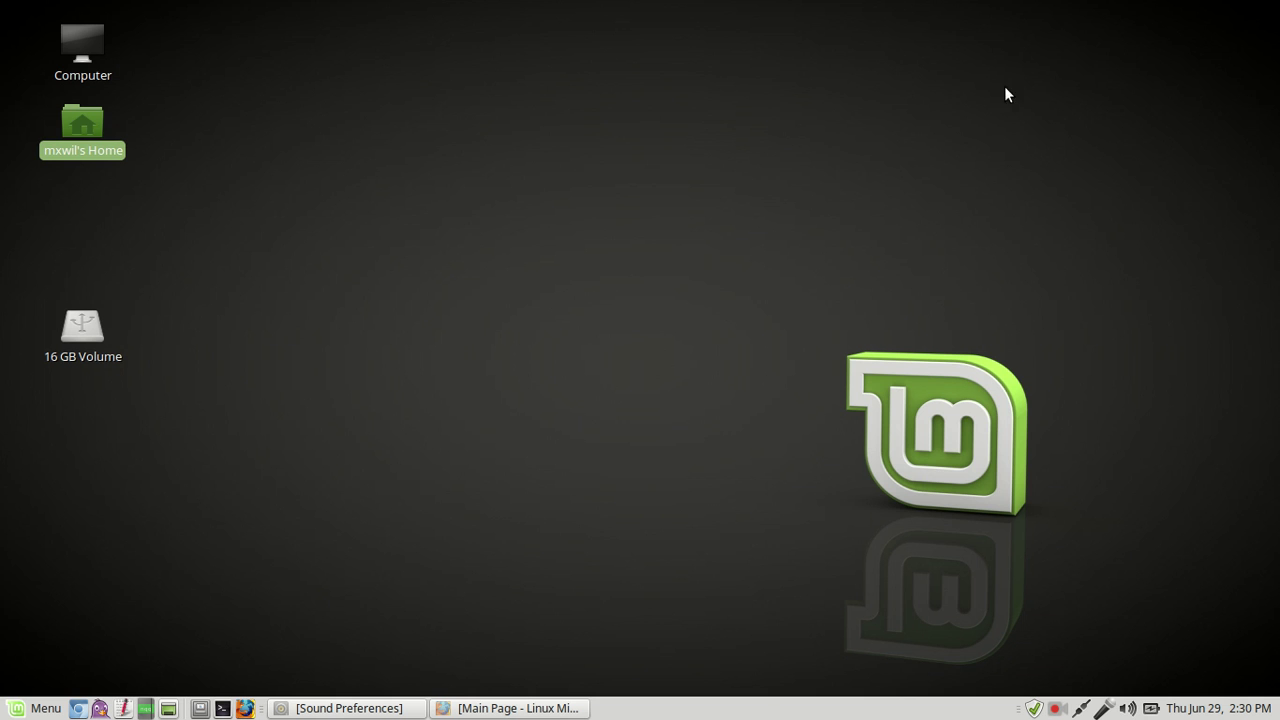
left_click(829, 275)
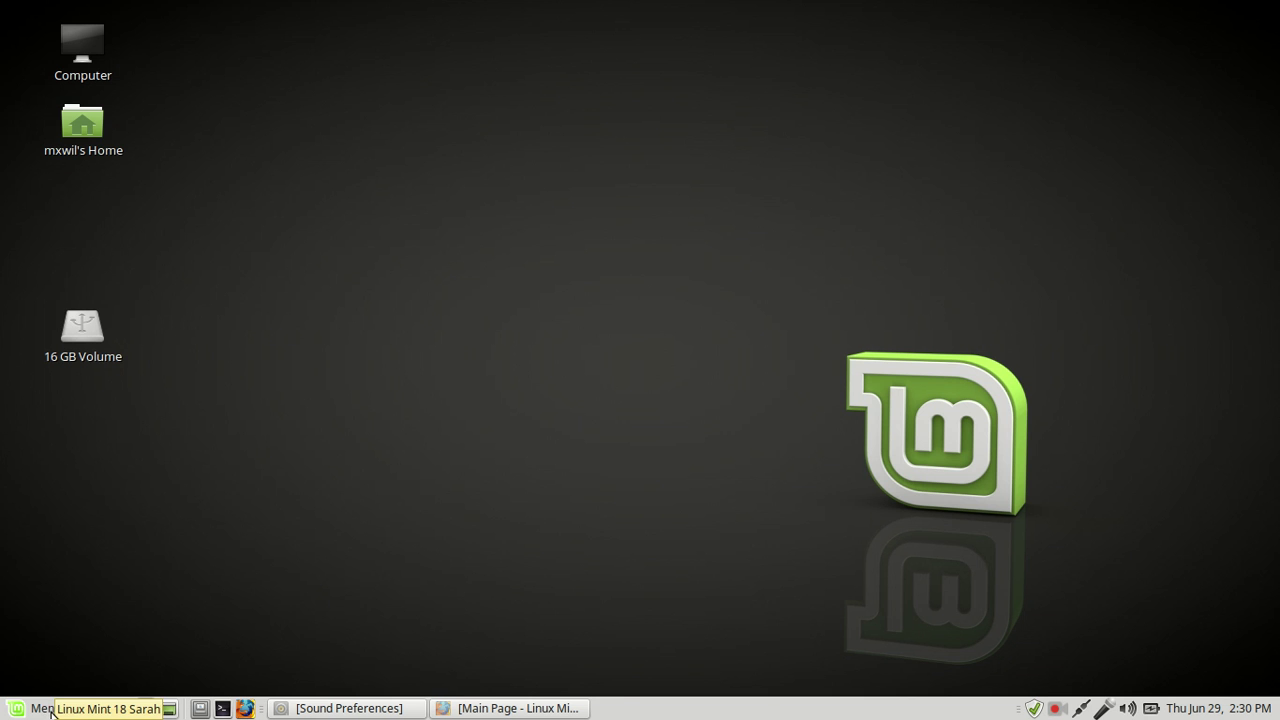
Step: Reopen Backup Tool through Menu > Control Center and authenticate with the admin password
left_click(50, 711)
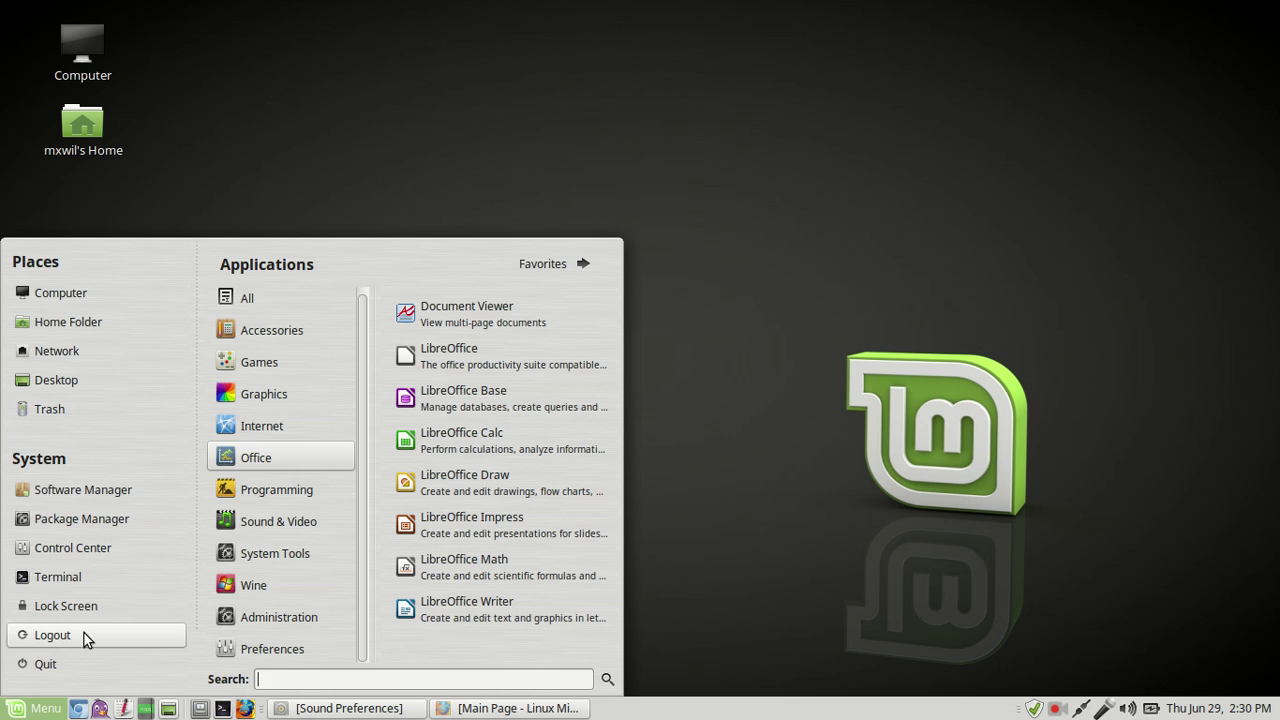
left_click(115, 549)
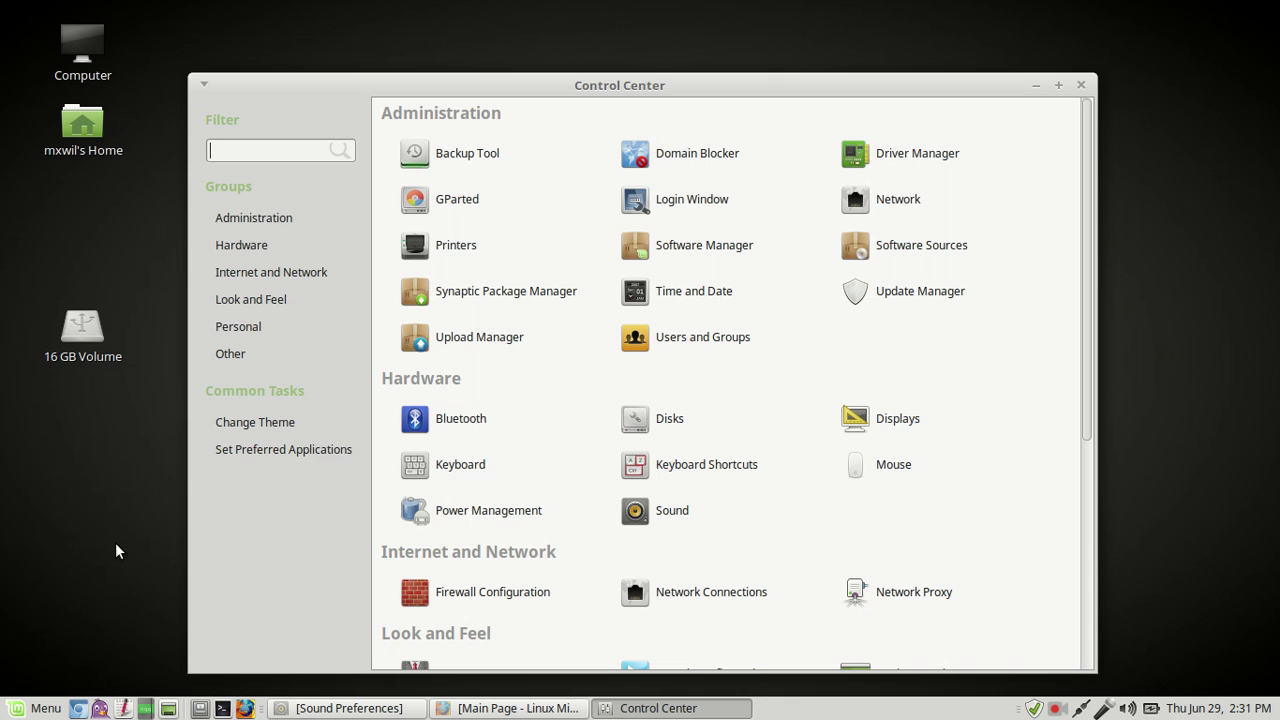
left_click(493, 156)
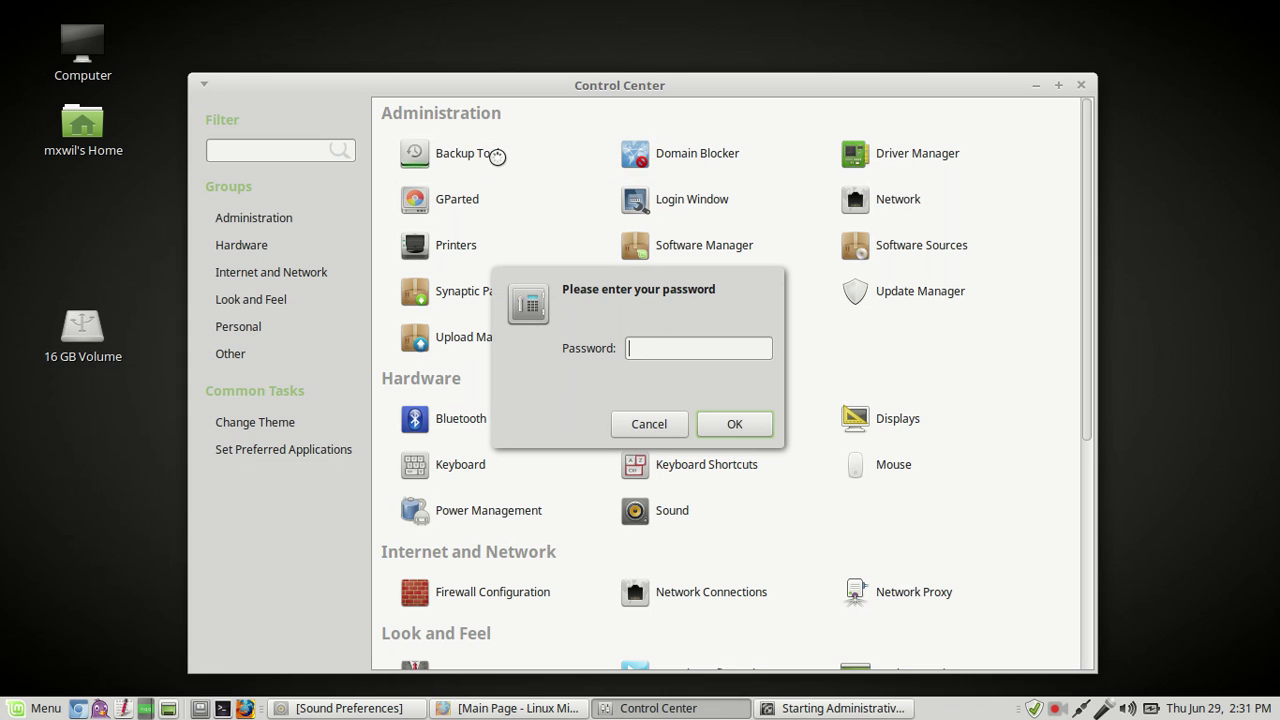
type("••")
type("******")
key("Return")
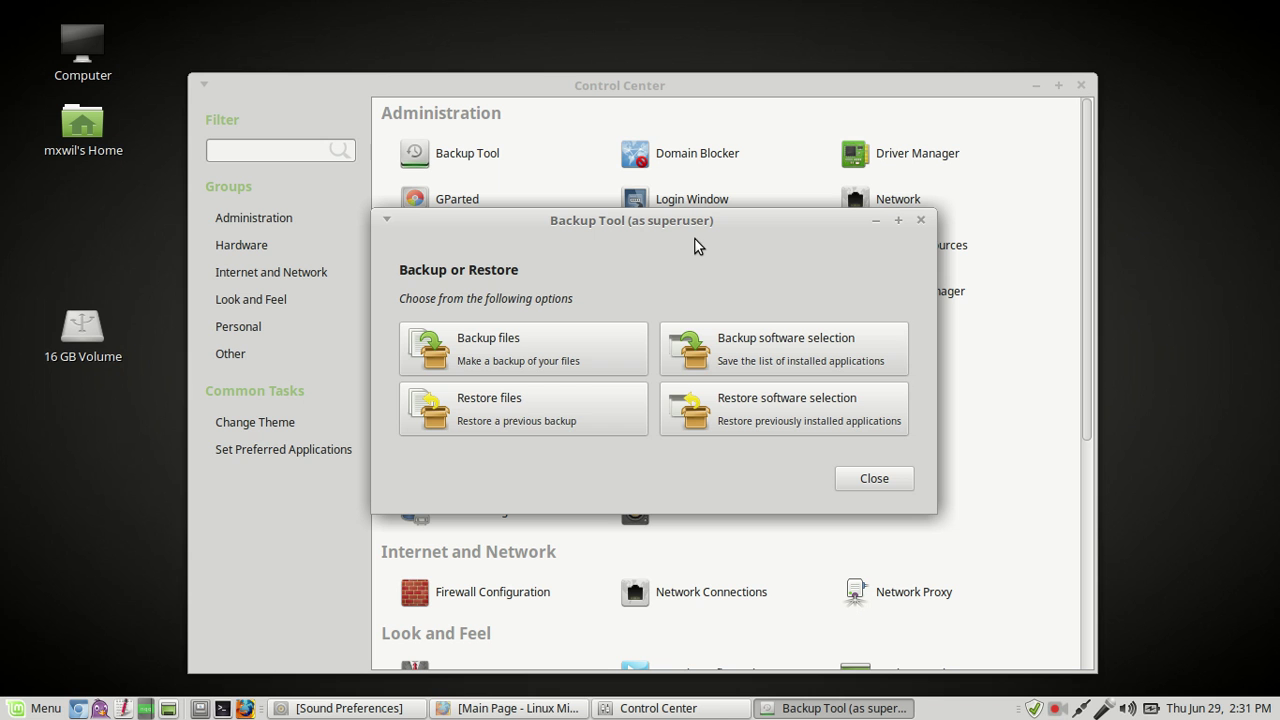
Step: Start a Directory-type restore using the Pics folder on drive 73D5-1AD1 as the source
left_click(503, 420)
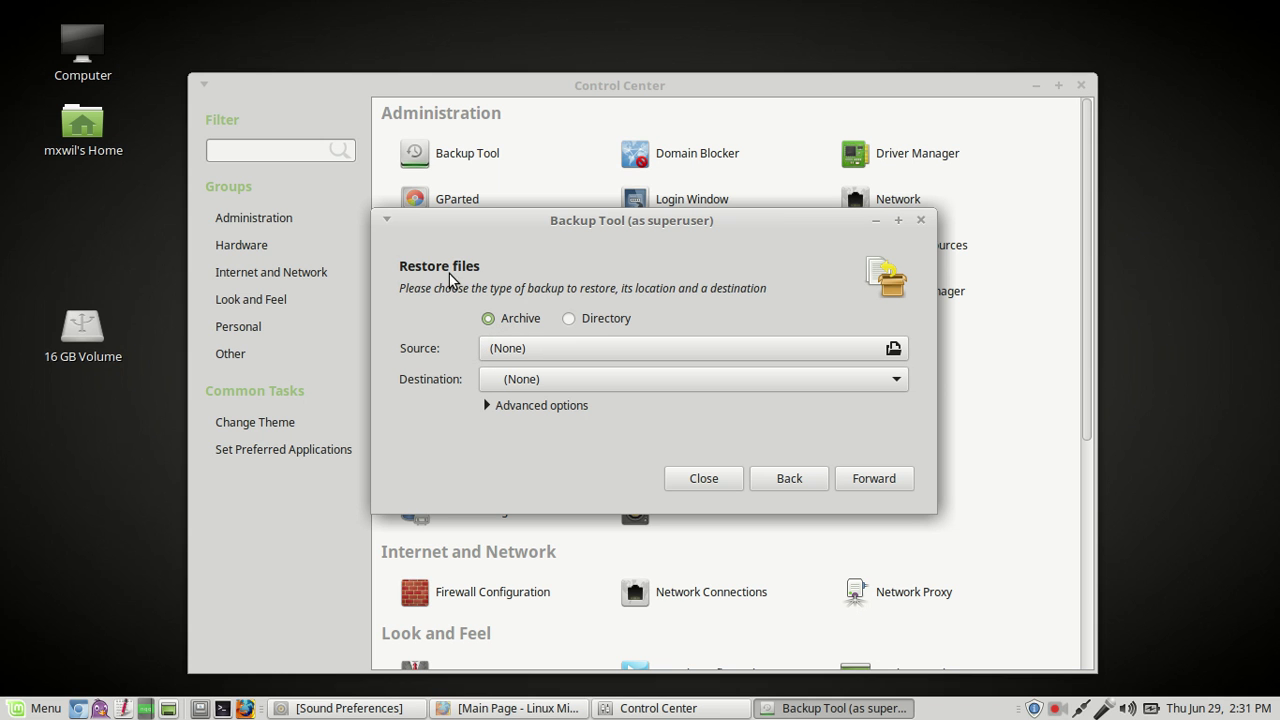
left_click(570, 319)
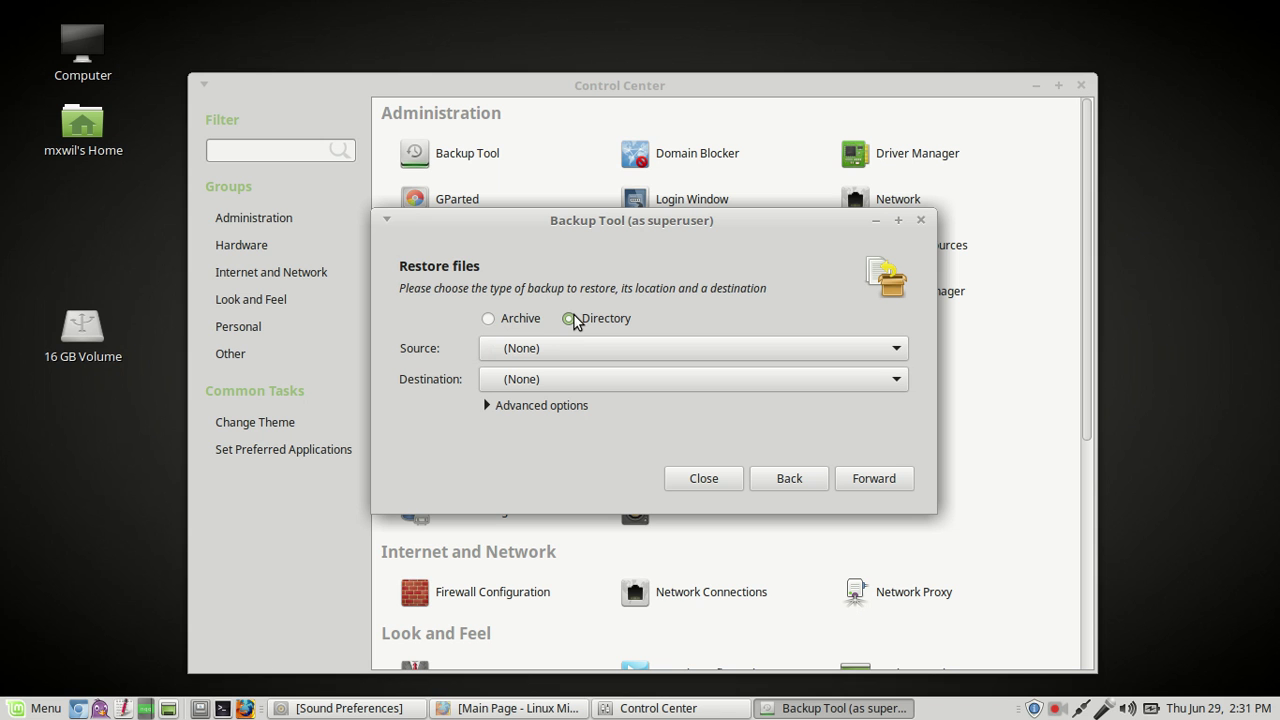
left_click(900, 350)
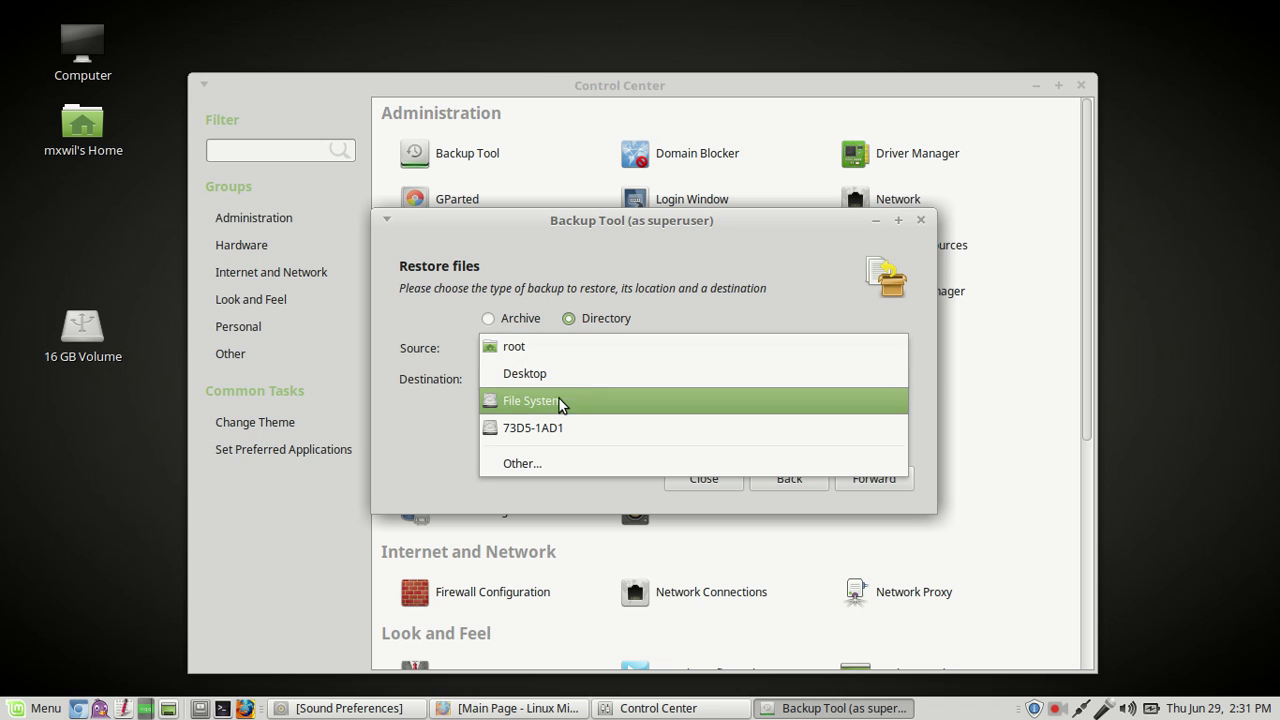
left_click(550, 462)
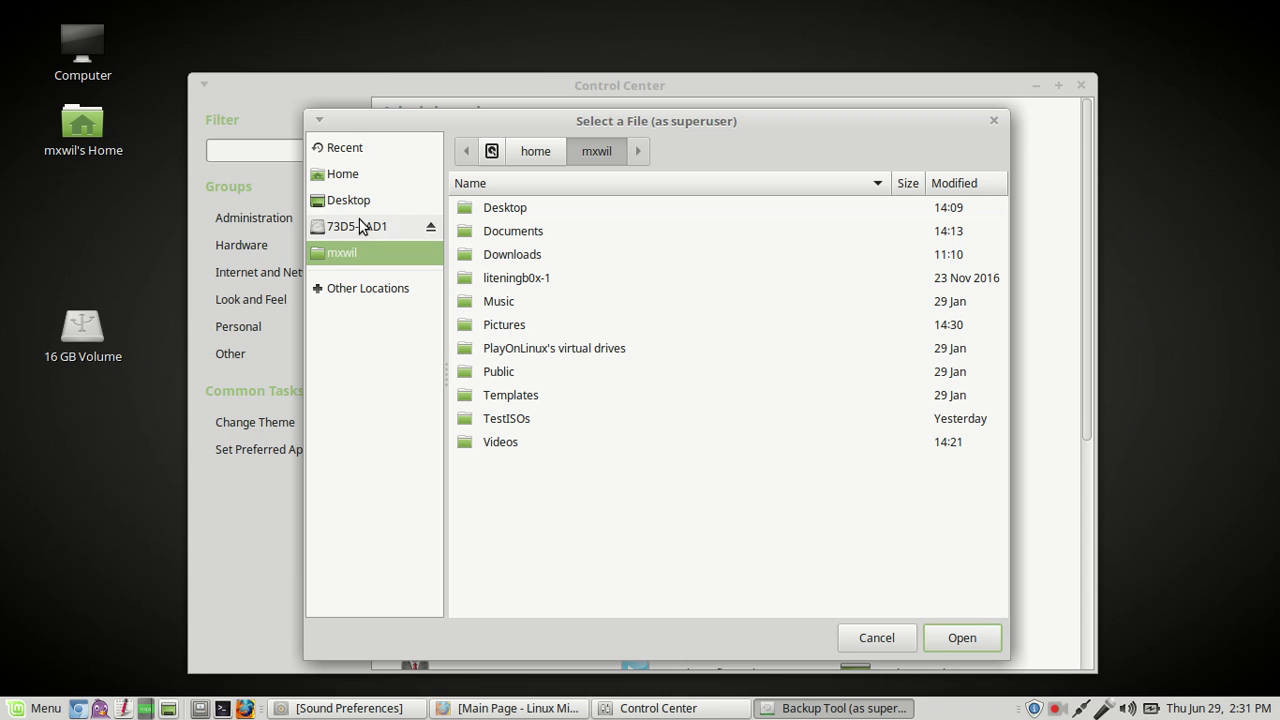
left_click(360, 222)
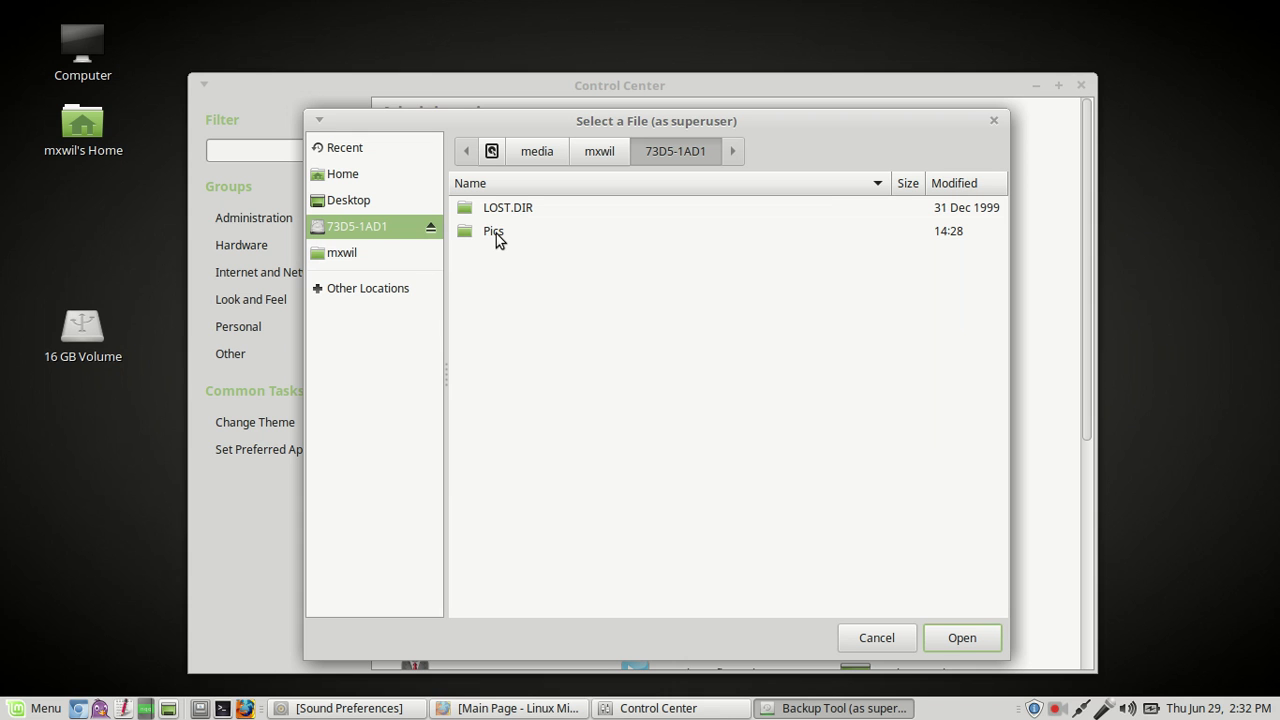
left_click(496, 233)
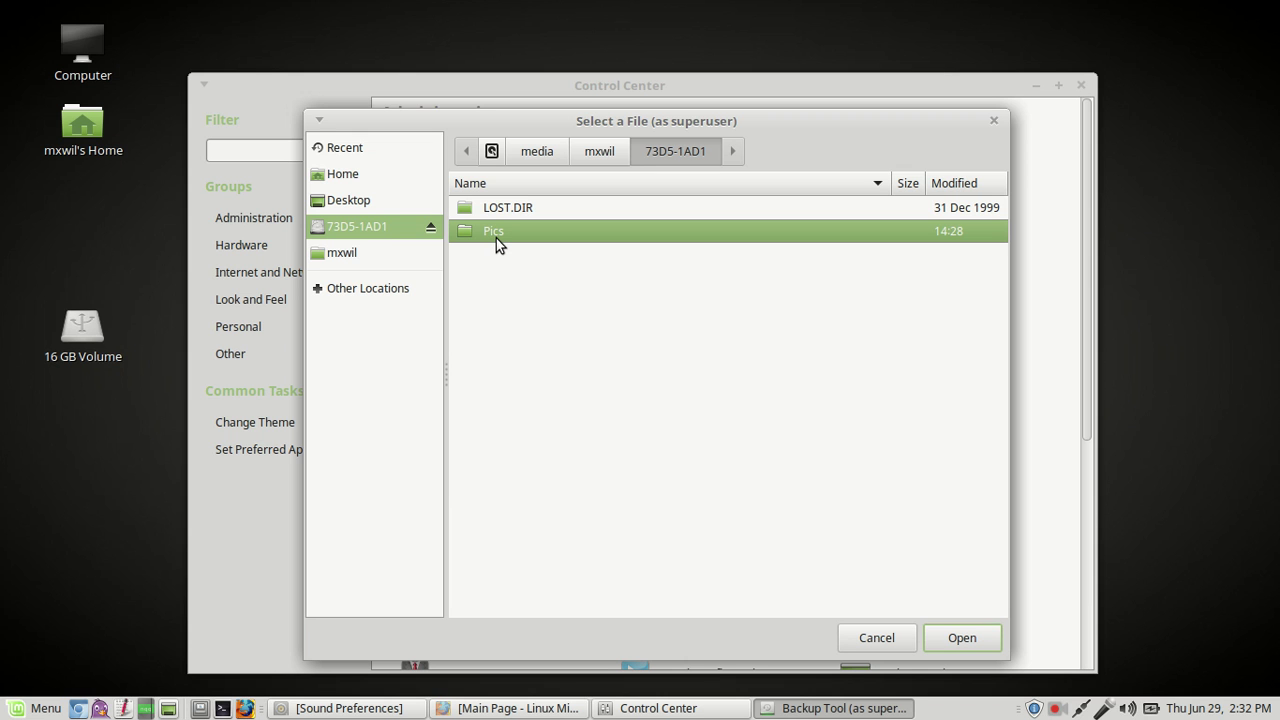
left_click(962, 638)
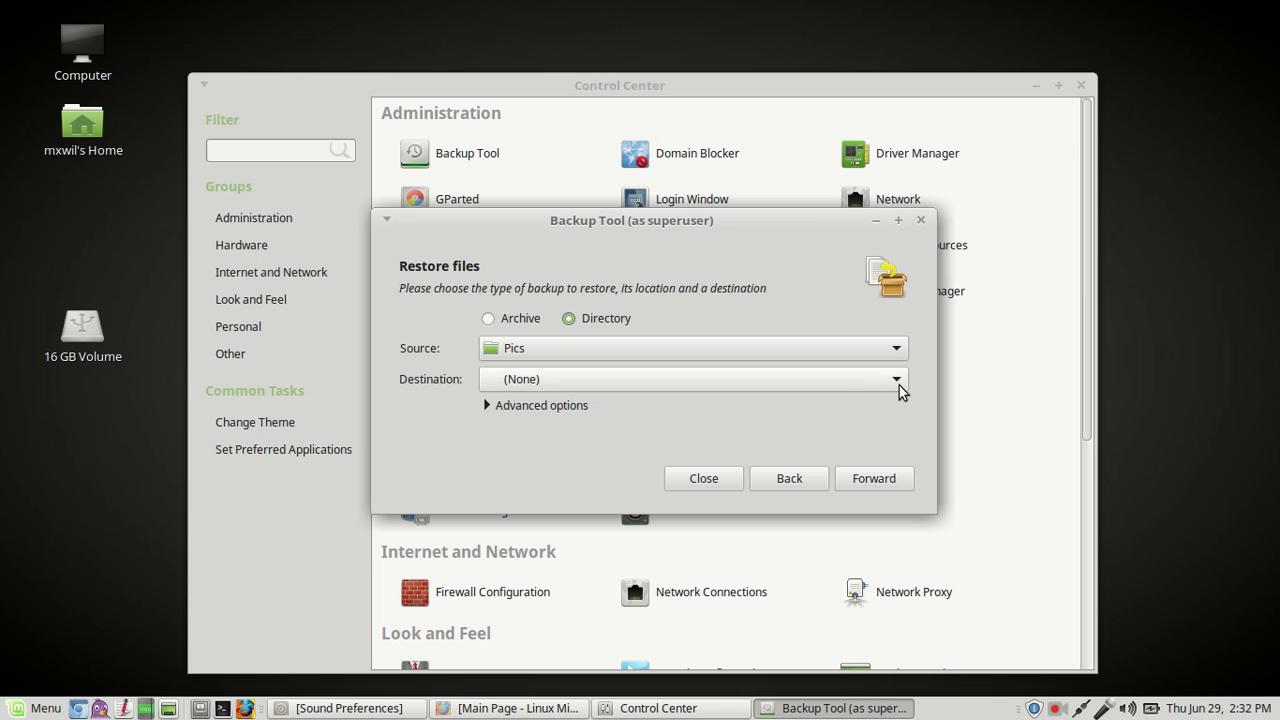
Step: Choose the home Pictures folder as the restore destination
left_click(899, 385)
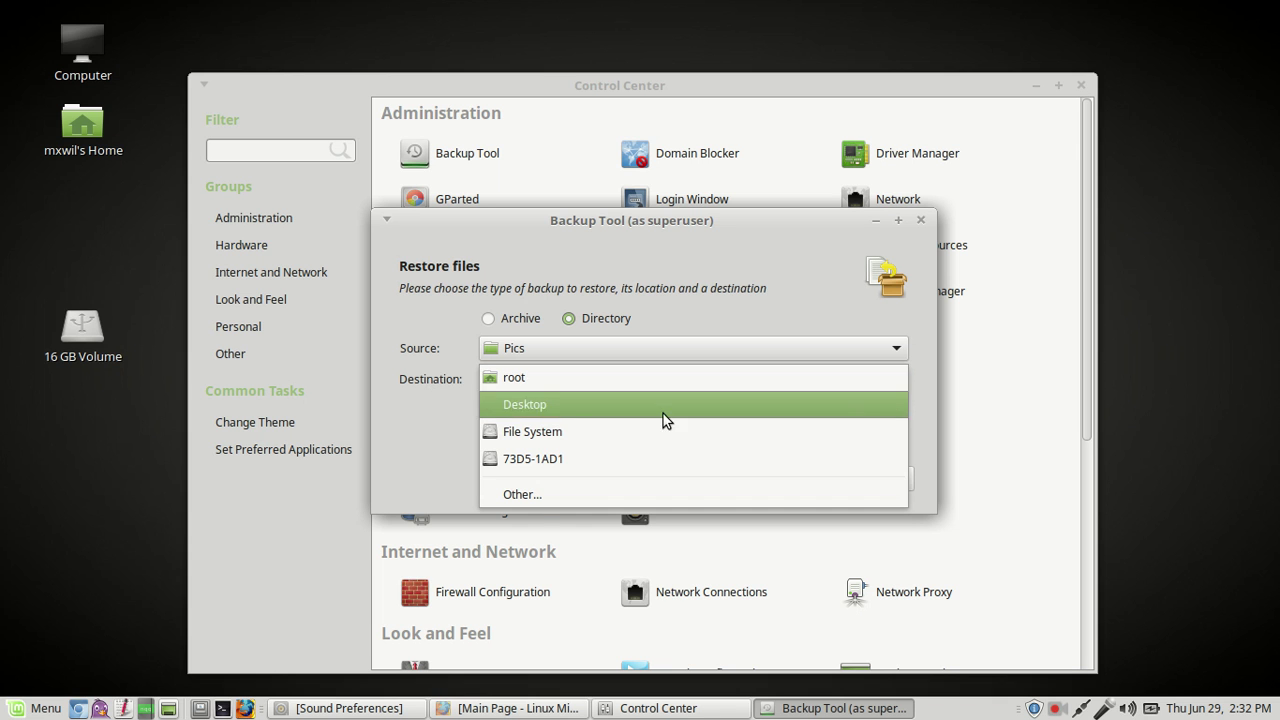
left_click(542, 497)
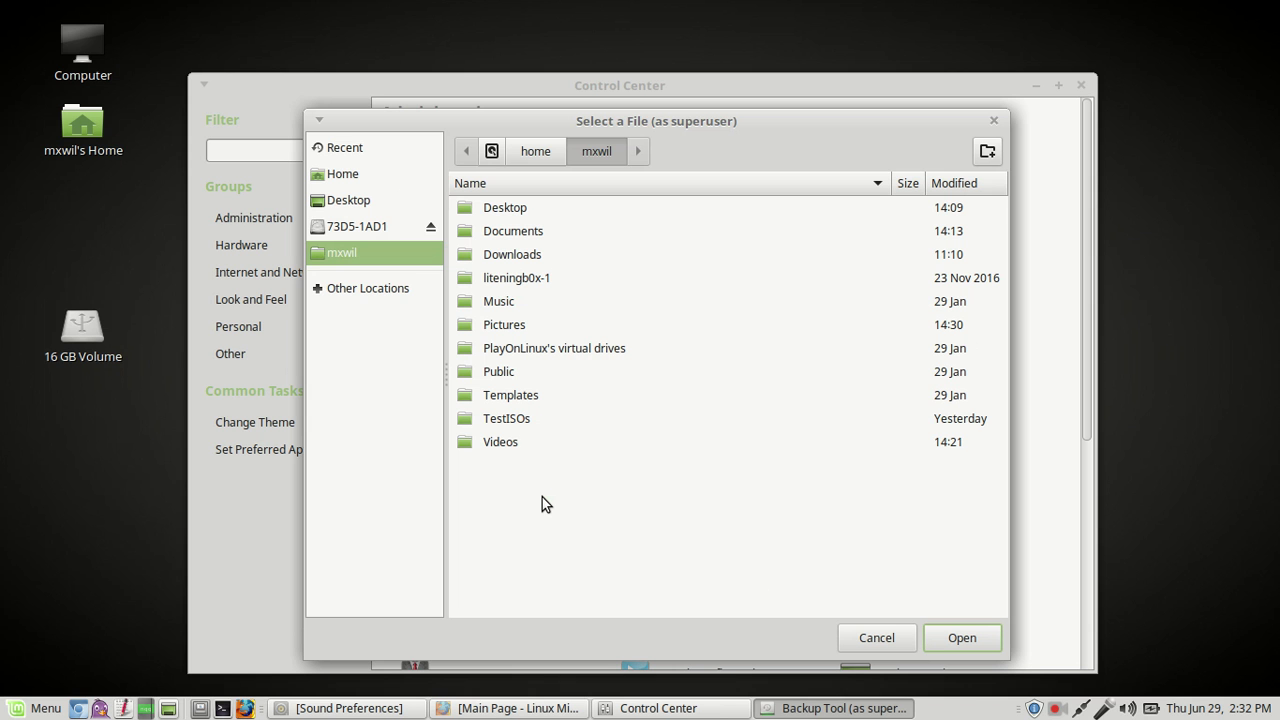
left_click(490, 330)
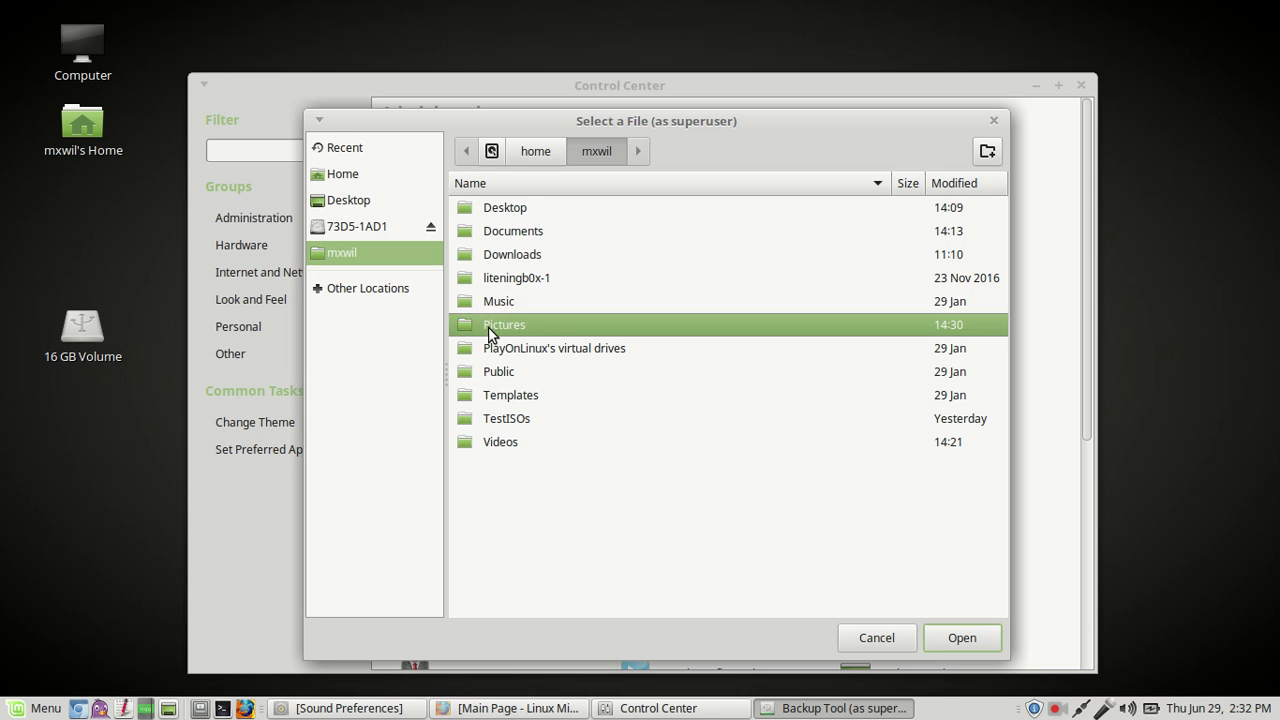
left_click(970, 640)
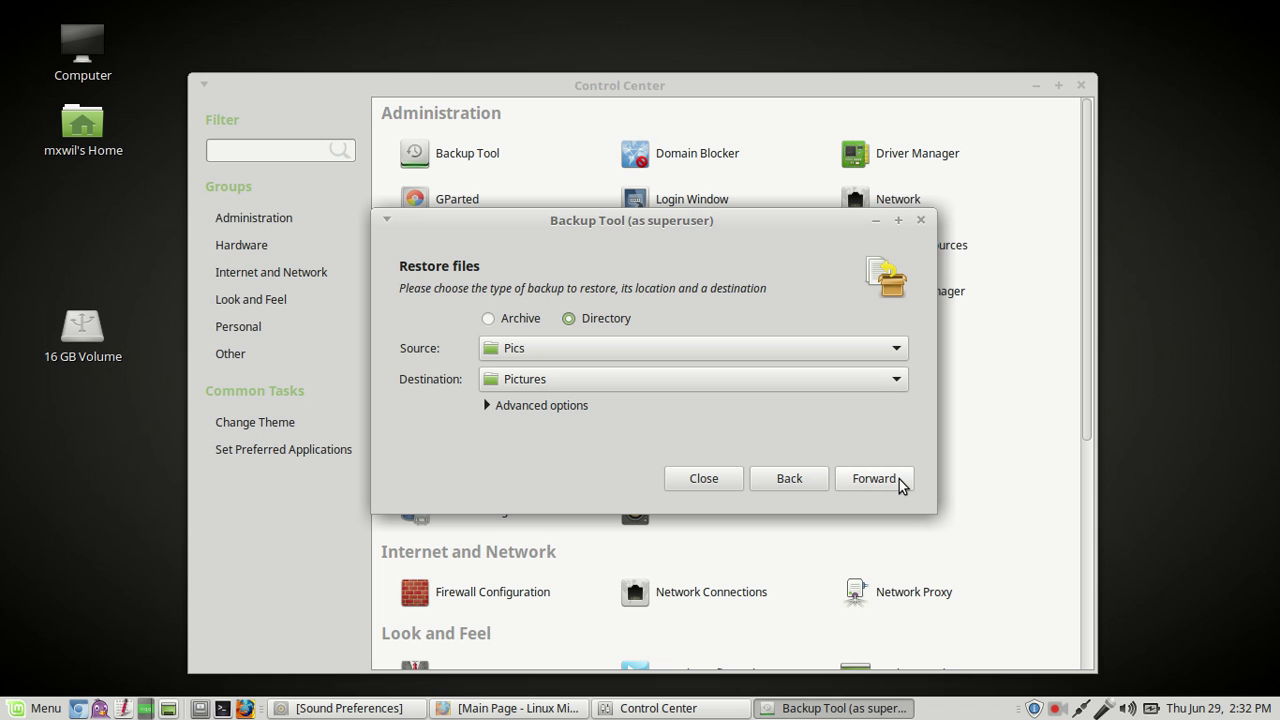
Step: Apply the restore of Pics into Pictures, then close the tool once it finishes
left_click(874, 478)
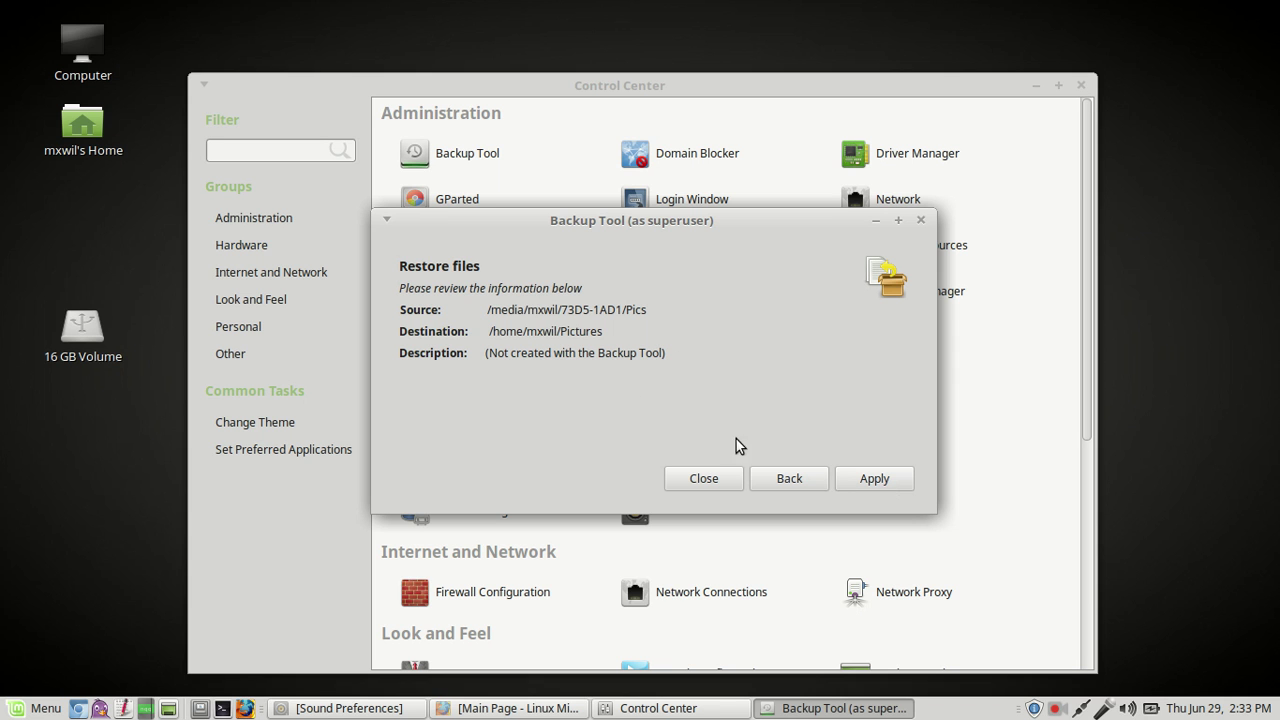
left_click(892, 476)
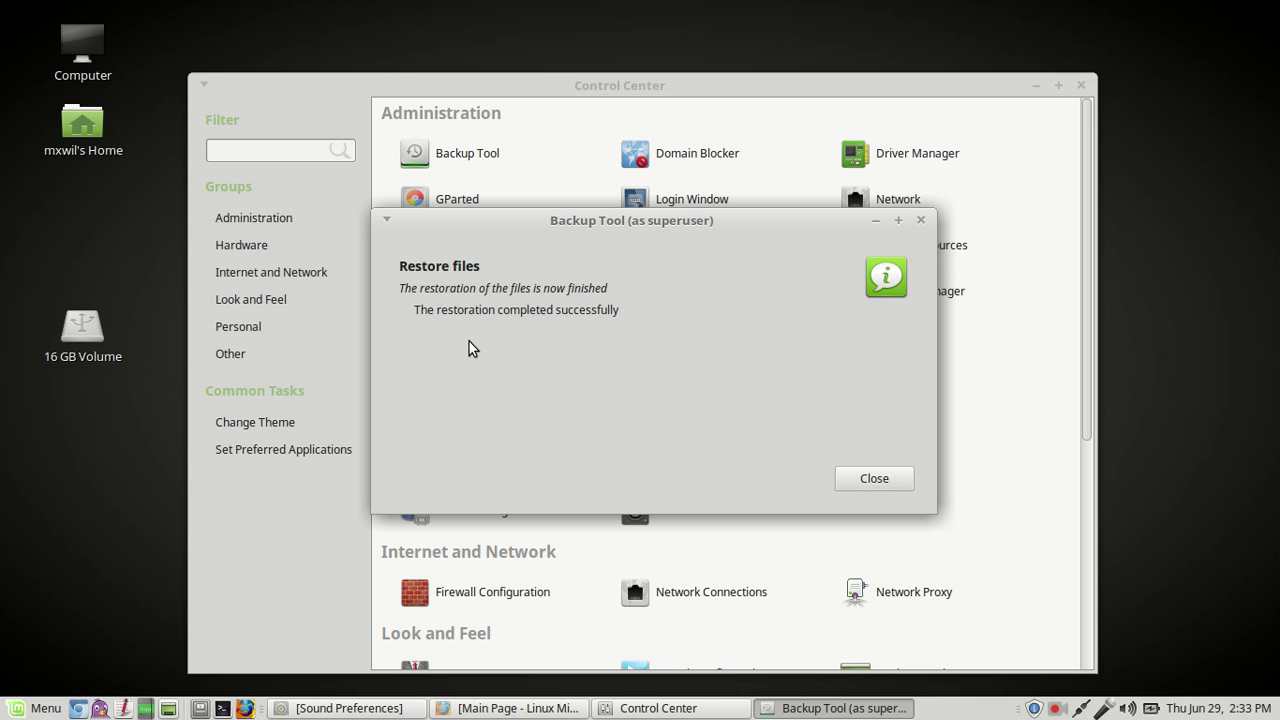
left_click(884, 474)
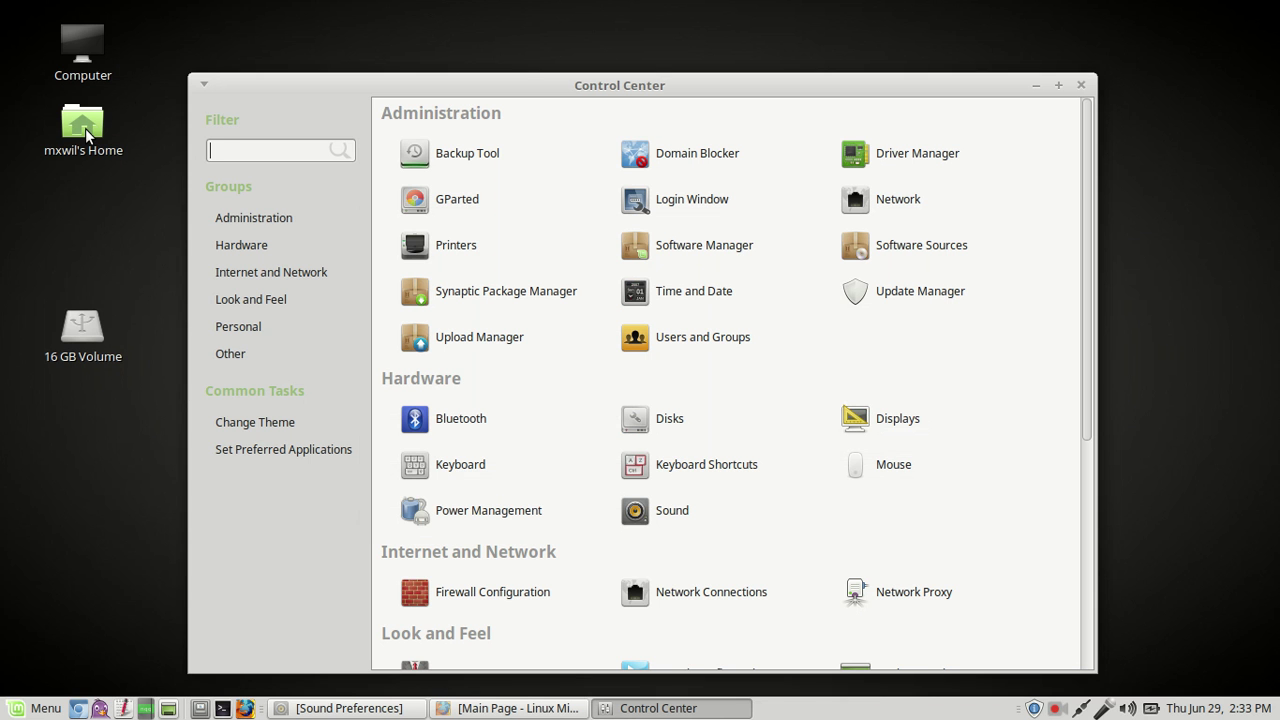
left_click(88, 129)
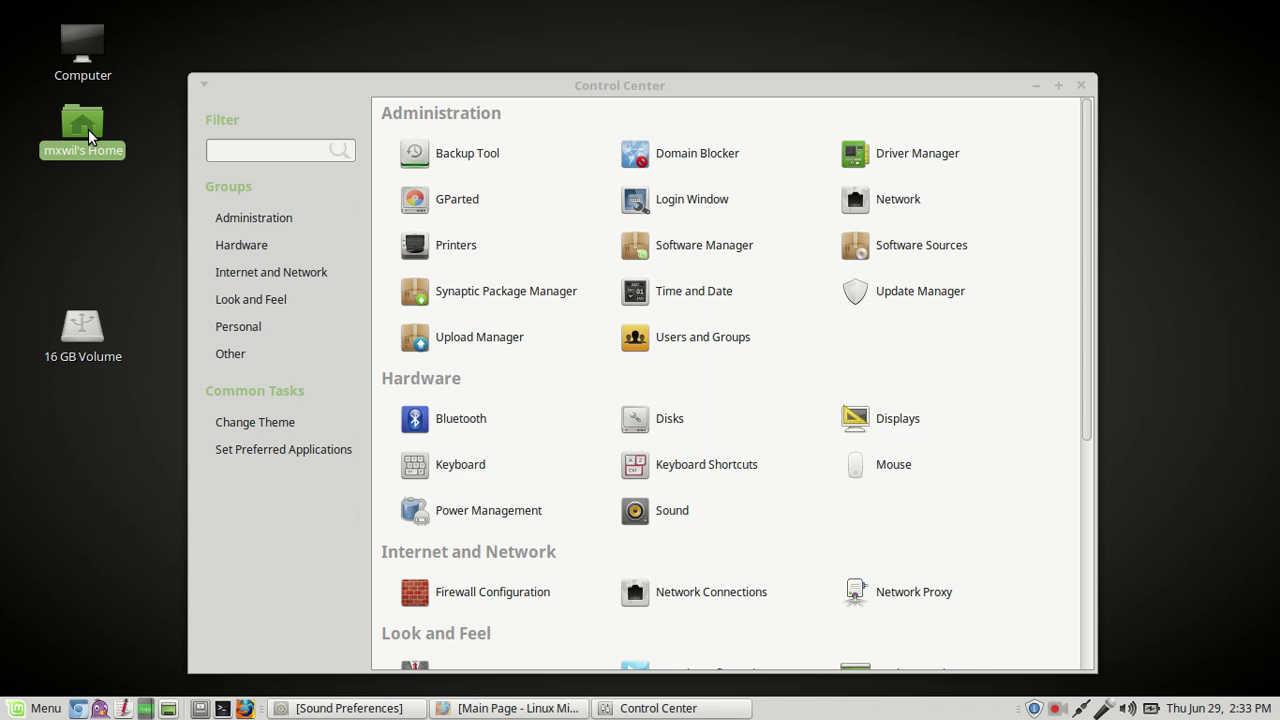
double_click(88, 129)
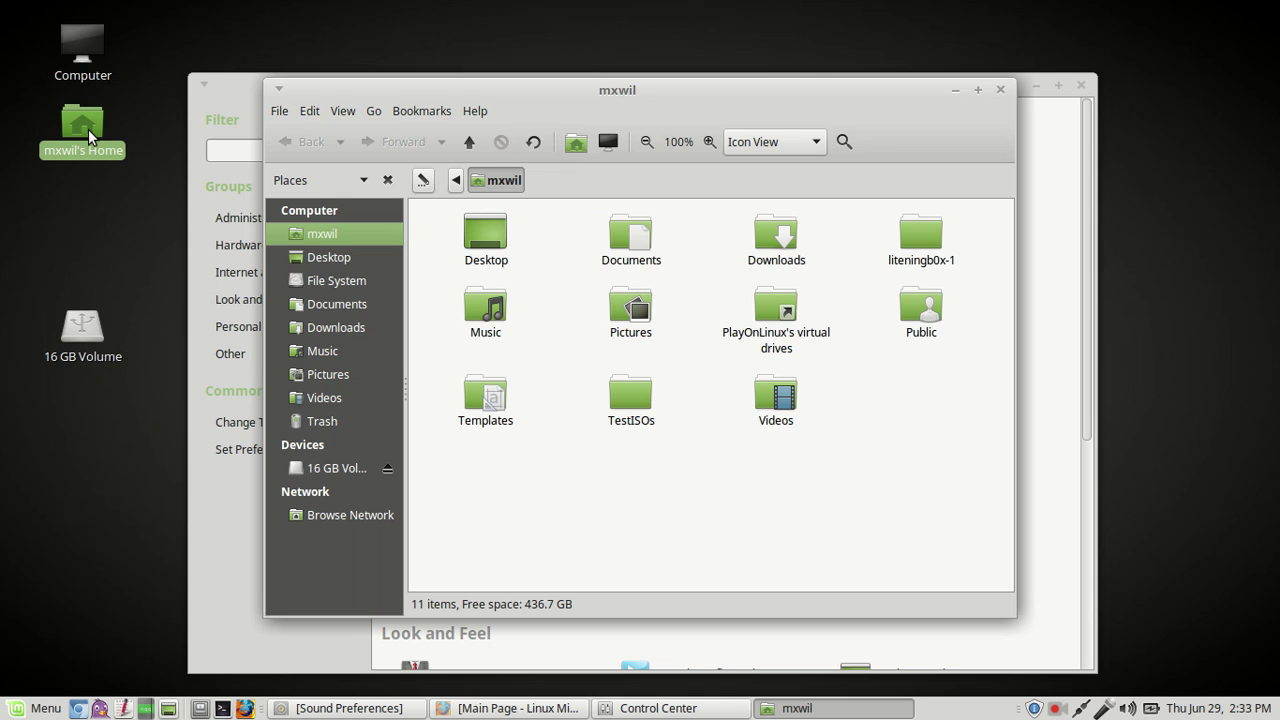
double_click(641, 320)
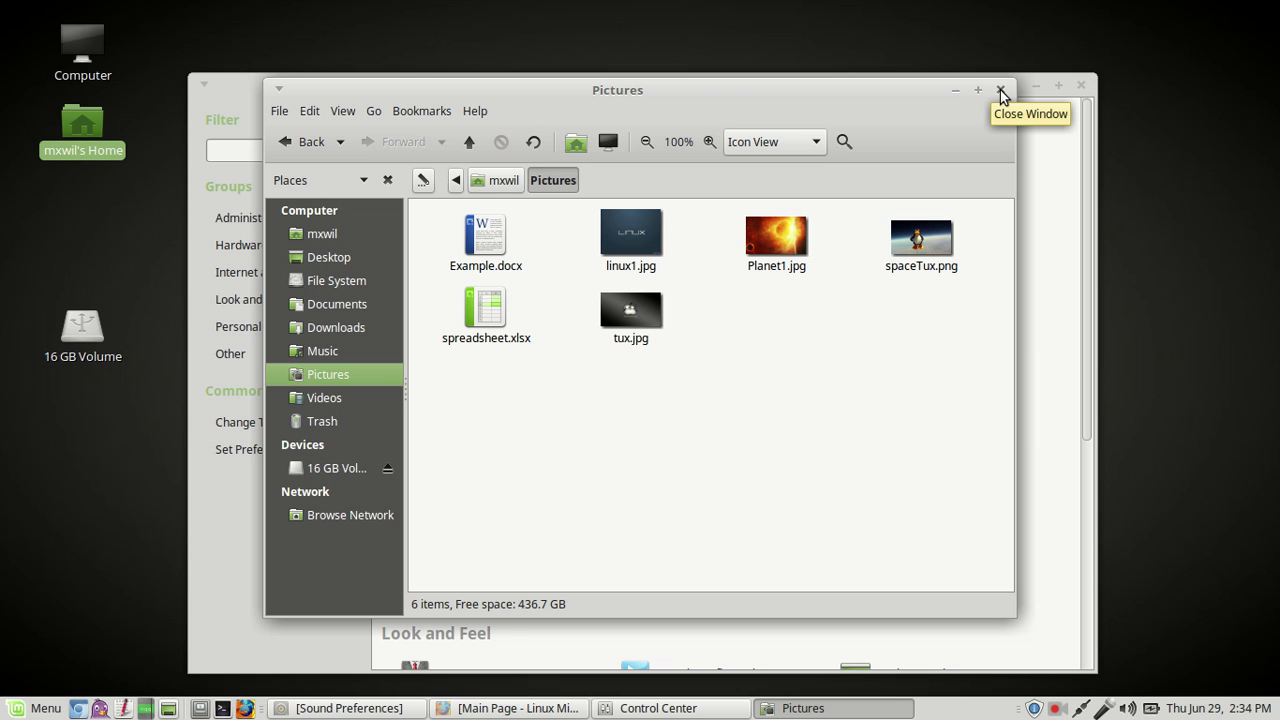
left_click(1001, 91)
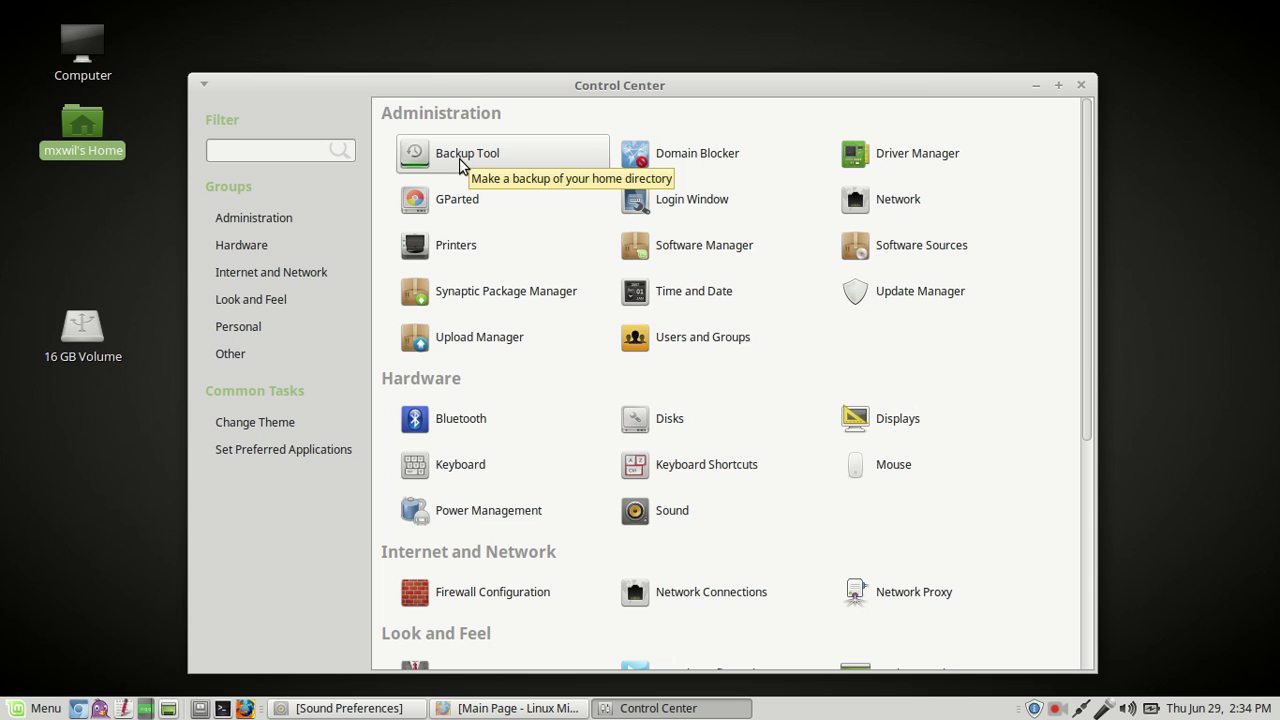
Step: Close the Control Center and deselect the desktop icons, leaving a bare desktop
left_click(1081, 86)
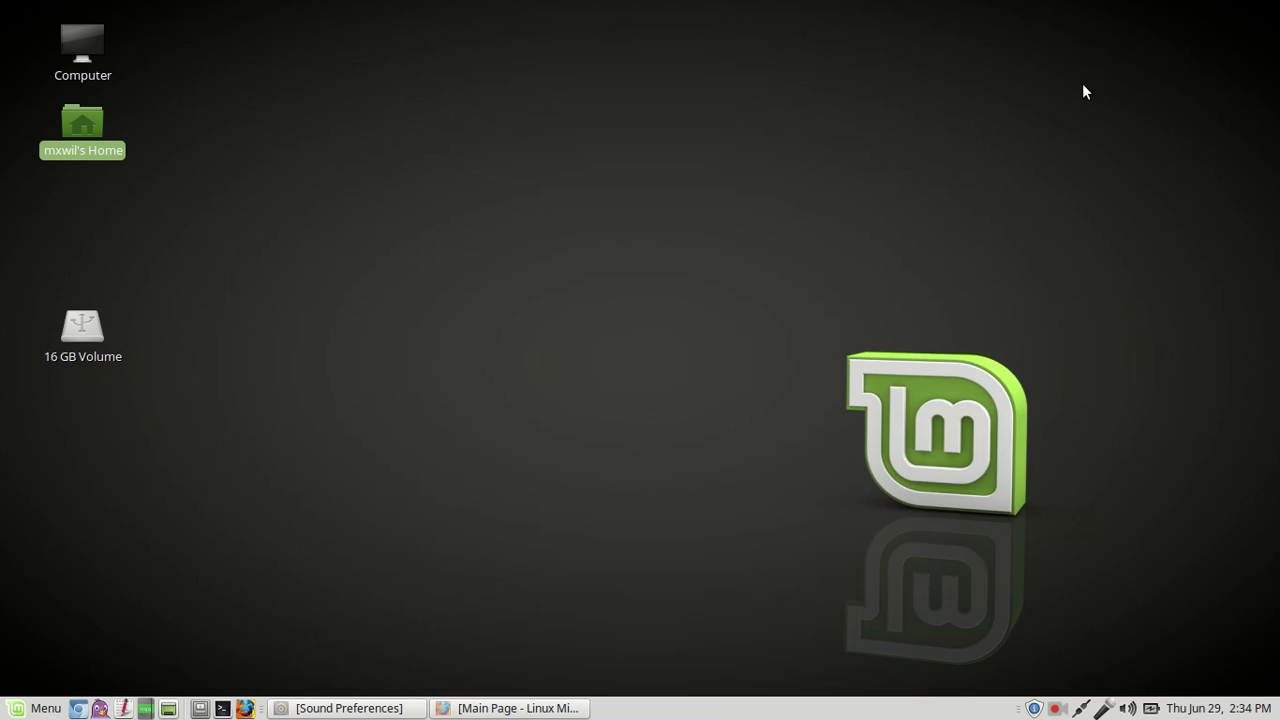
left_click(668, 239)
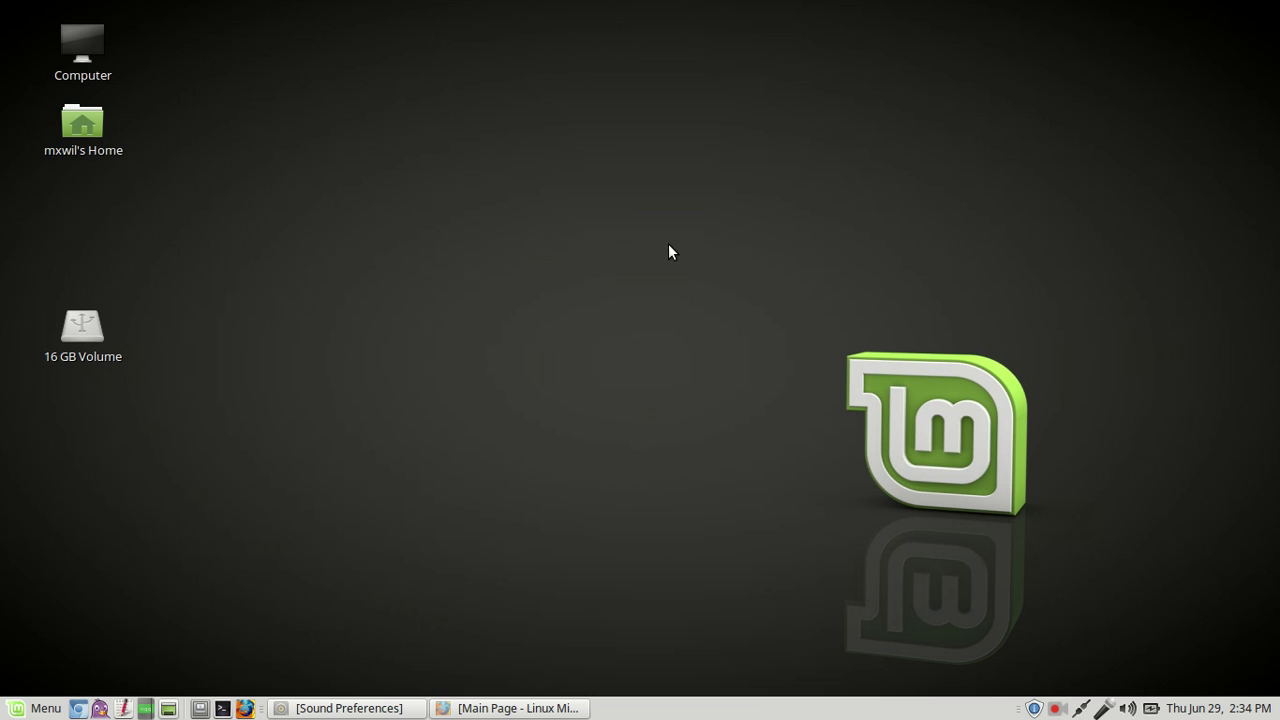